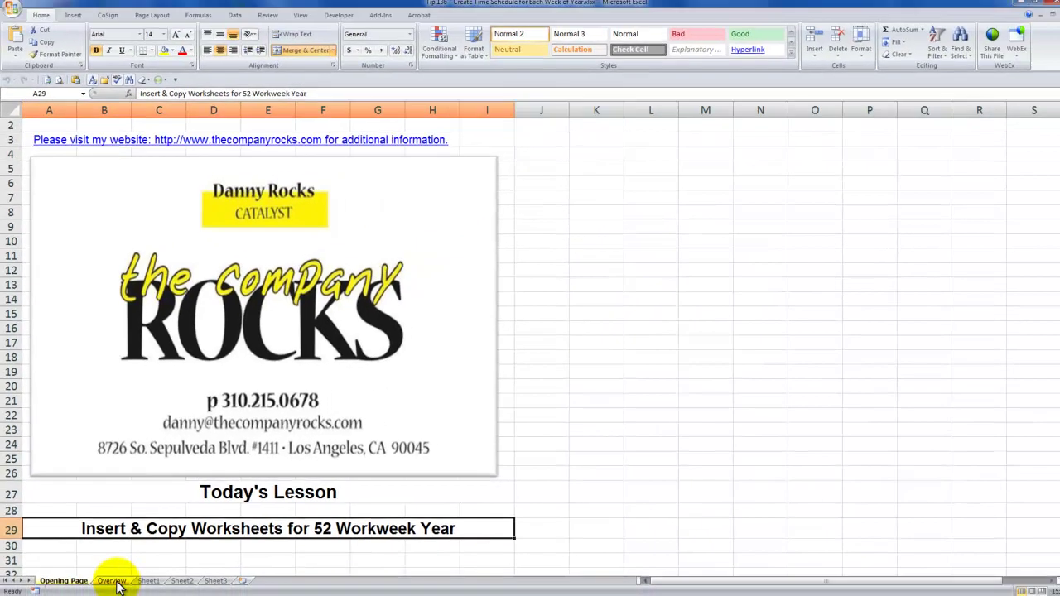
On the Overview sheet, insert two blank worksheets, each placed before the active sheet
{"action": "left_click", "coordinate": [111, 580]}
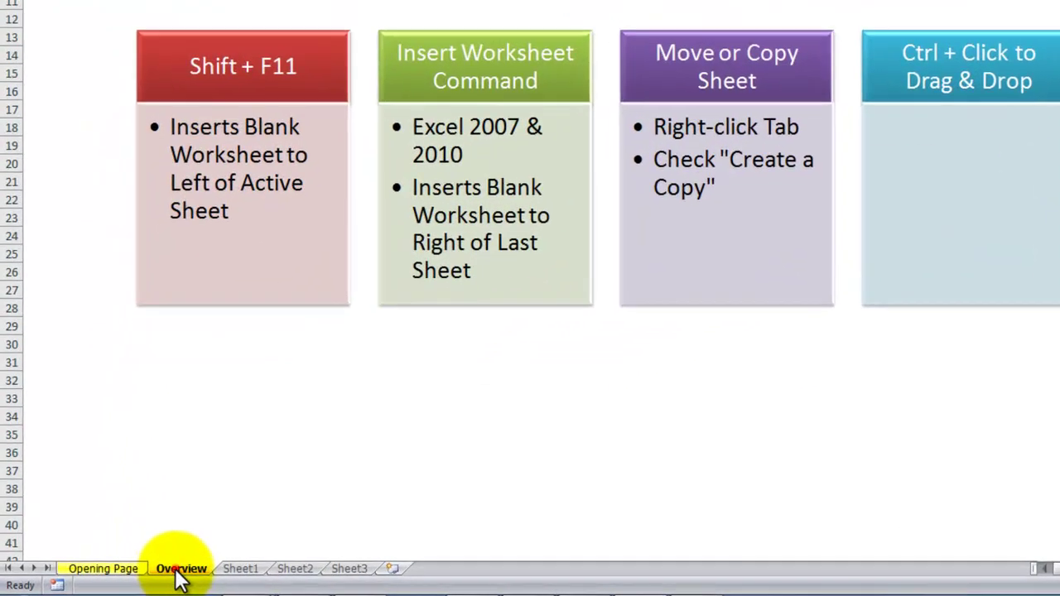
{"action": "left_click", "coordinate": [176, 570]}
{"action": "key", "text": "shift+F11"}
{"action": "left_click", "coordinate": [176, 570]}
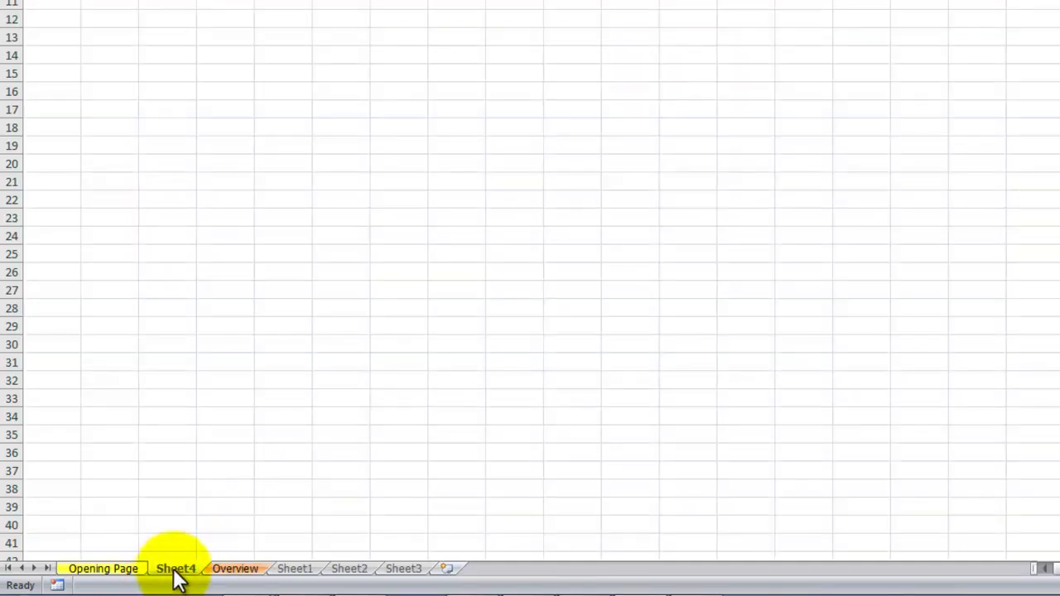
{"action": "left_click", "coordinate": [178, 572]}
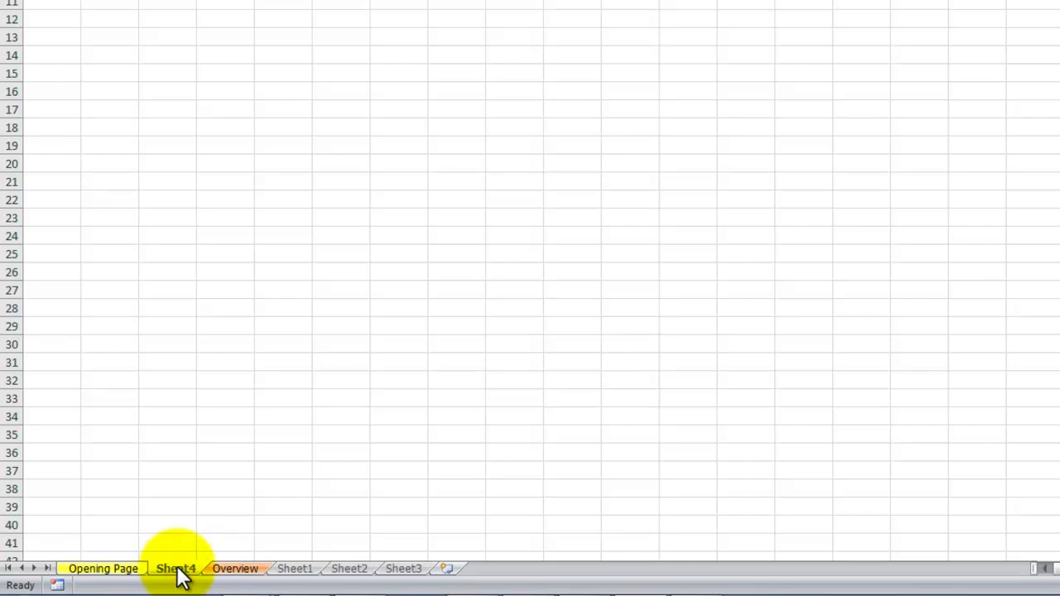
{"action": "key", "text": "shift+F11"}
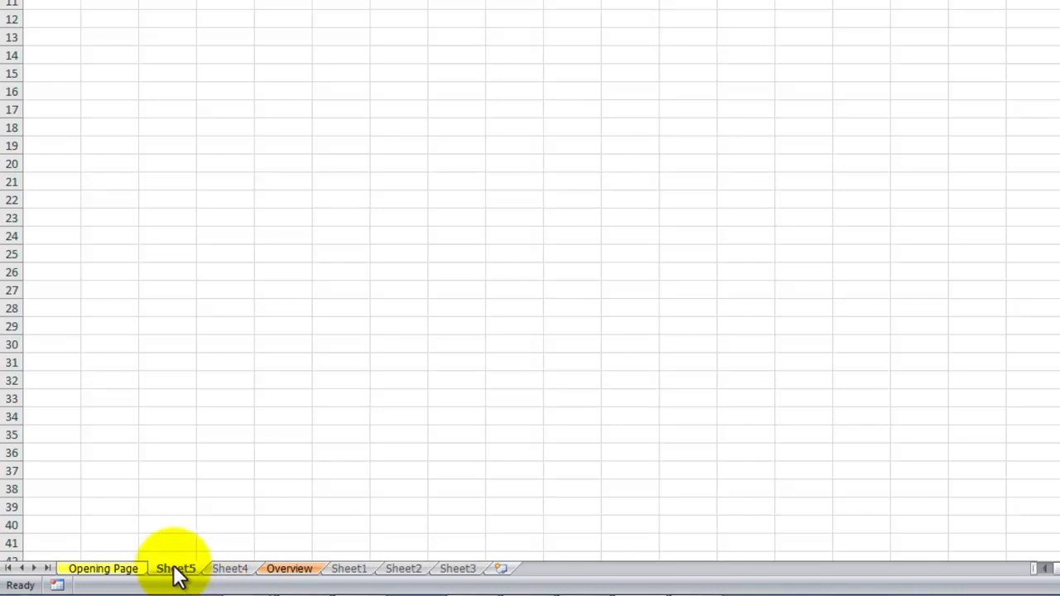
Group the two blank worksheets Sheet5 and Sheet4 and delete them together
{"action": "left_click", "coordinate": [174, 570]}
{"action": "left_click", "coordinate": [225, 572], "text": "shift"}
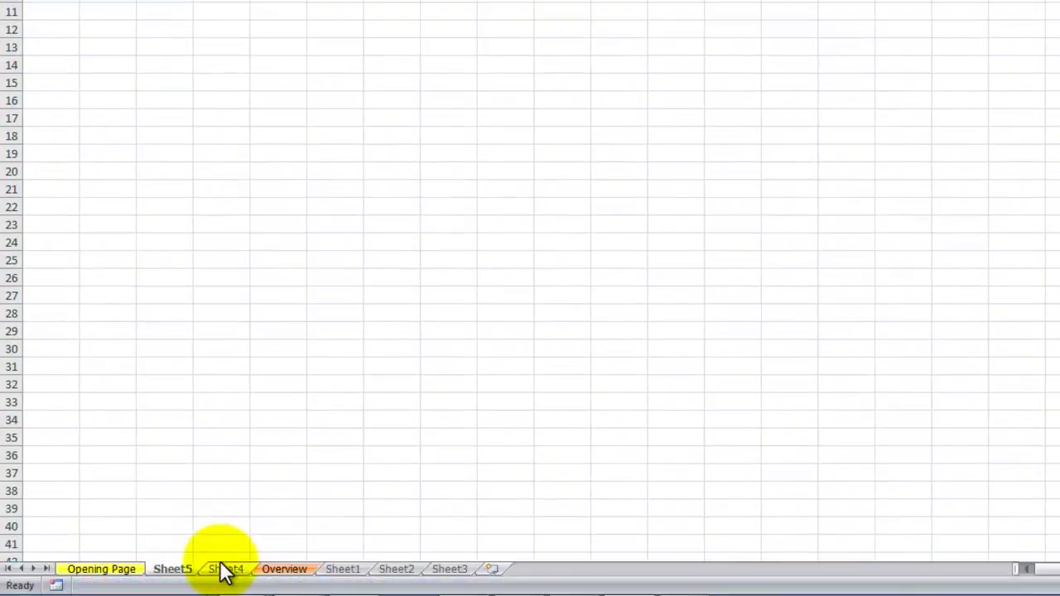
{"action": "right_click", "coordinate": [217, 574]}
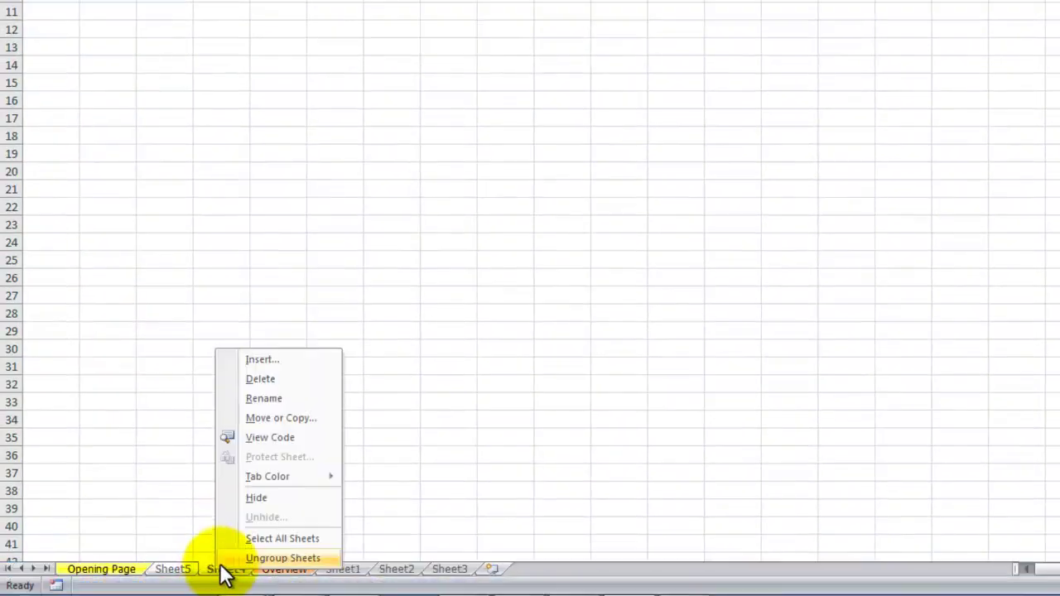
{"action": "left_click", "coordinate": [261, 380]}
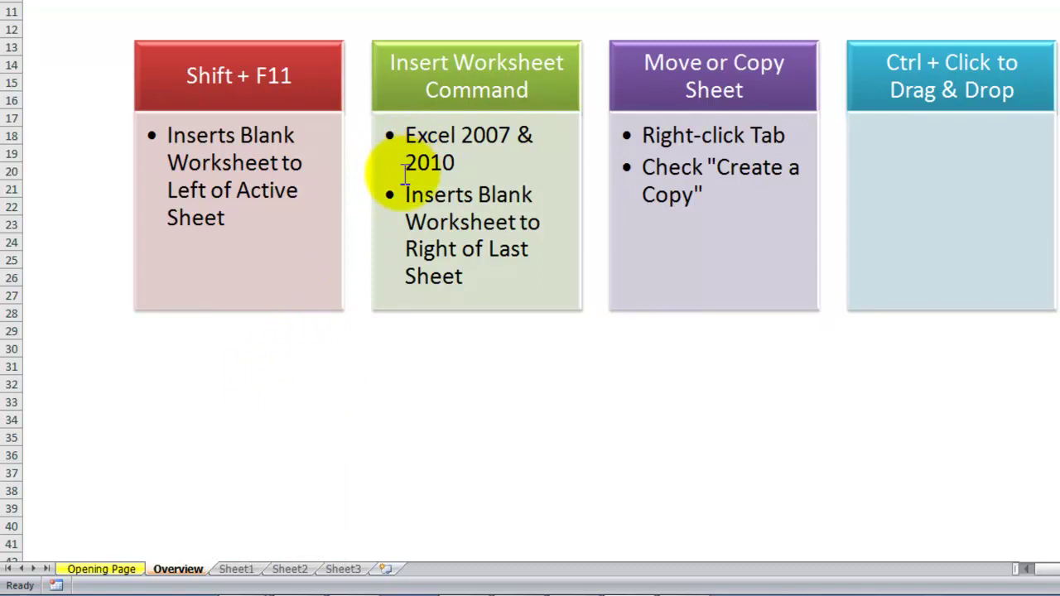
Insert four blank worksheets after the last sheet, switching to Sheet1 before adding the fourth
{"action": "left_click", "coordinate": [386, 570]}
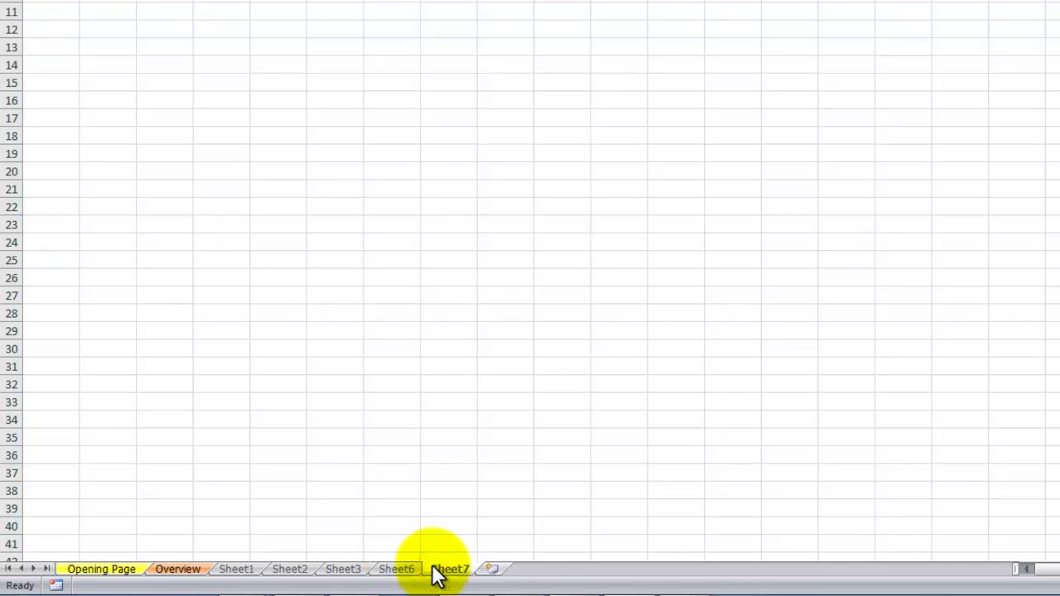
{"action": "left_click", "coordinate": [437, 572]}
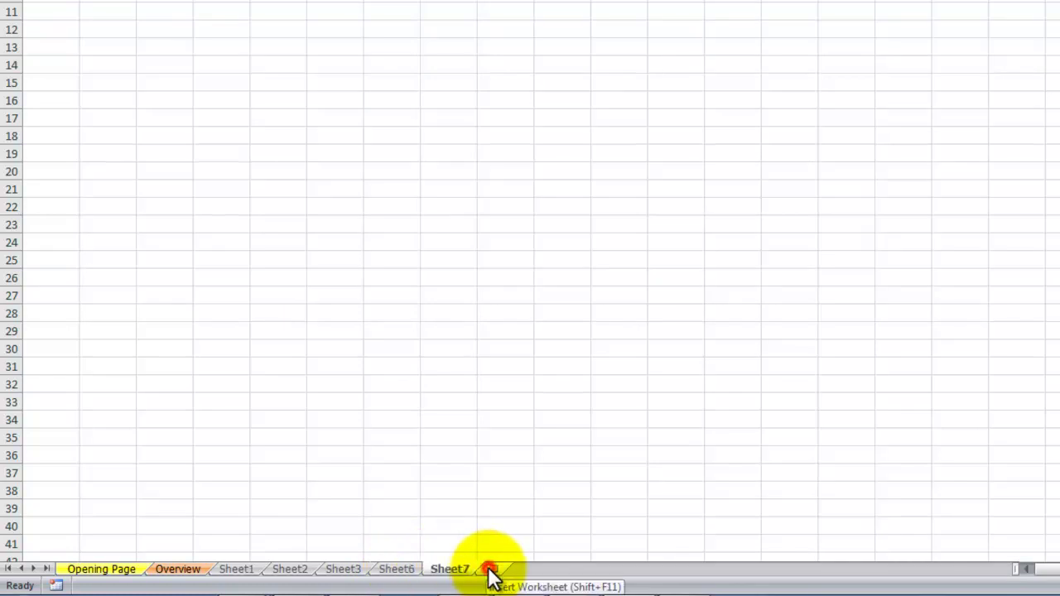
{"action": "left_click", "coordinate": [490, 571]}
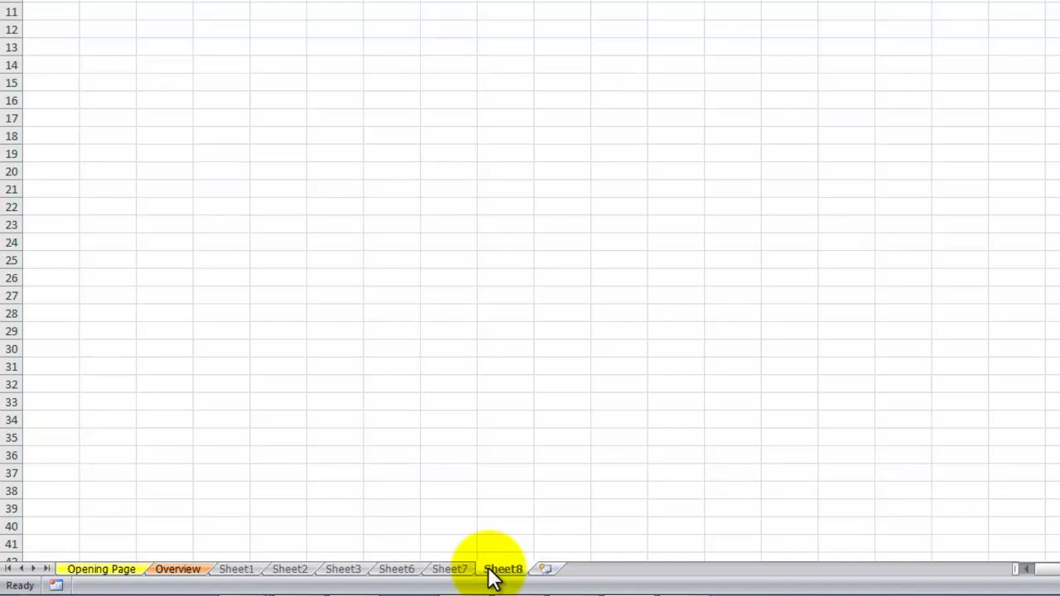
{"action": "left_click", "coordinate": [236, 570]}
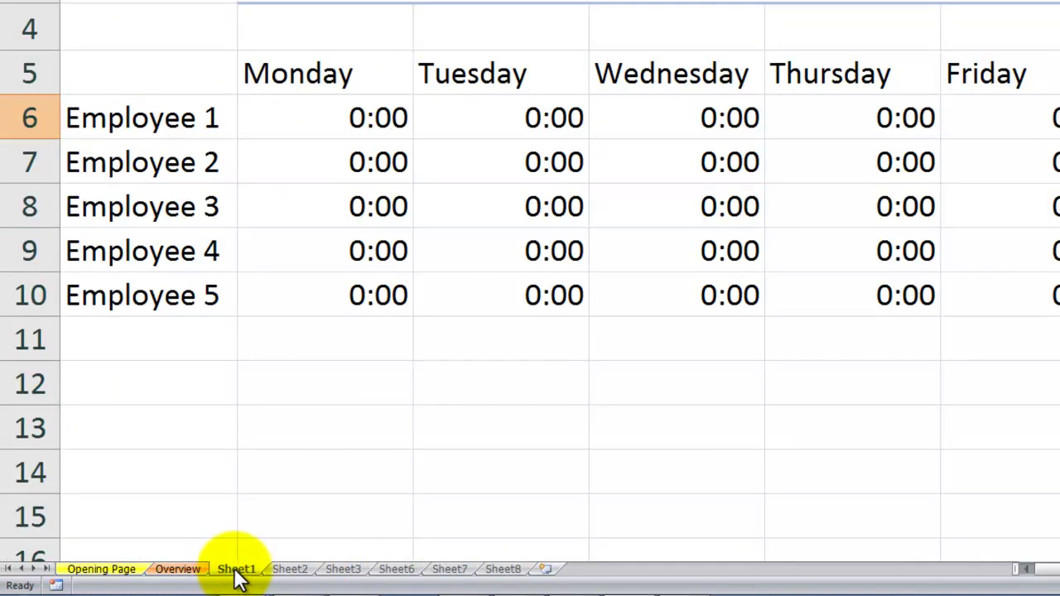
{"action": "left_click", "coordinate": [545, 571]}
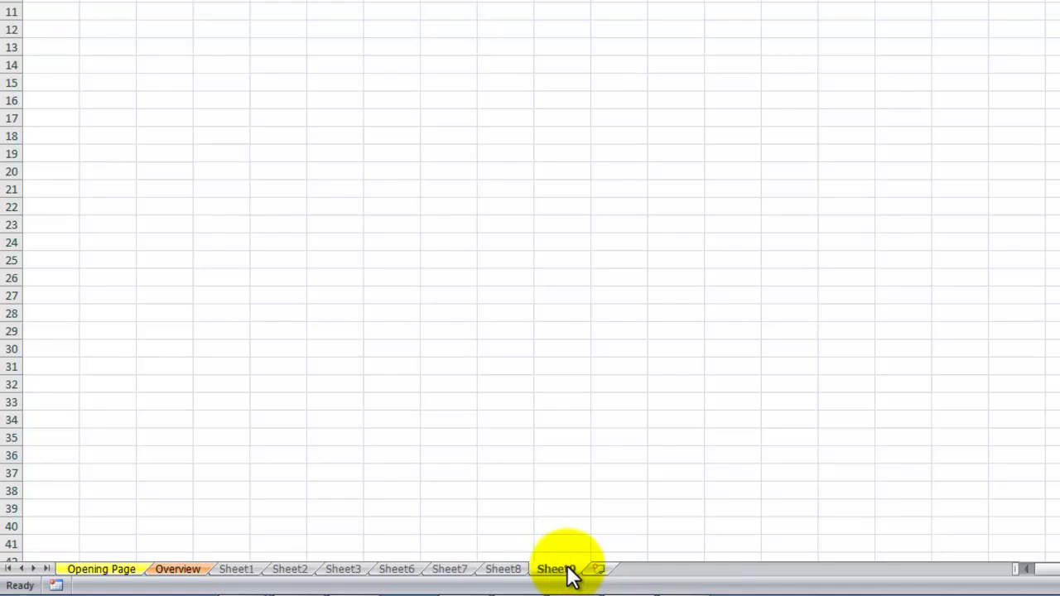
Group the blank worksheets Sheet6 through Sheet9 and delete them together
{"action": "left_click", "coordinate": [390, 571]}
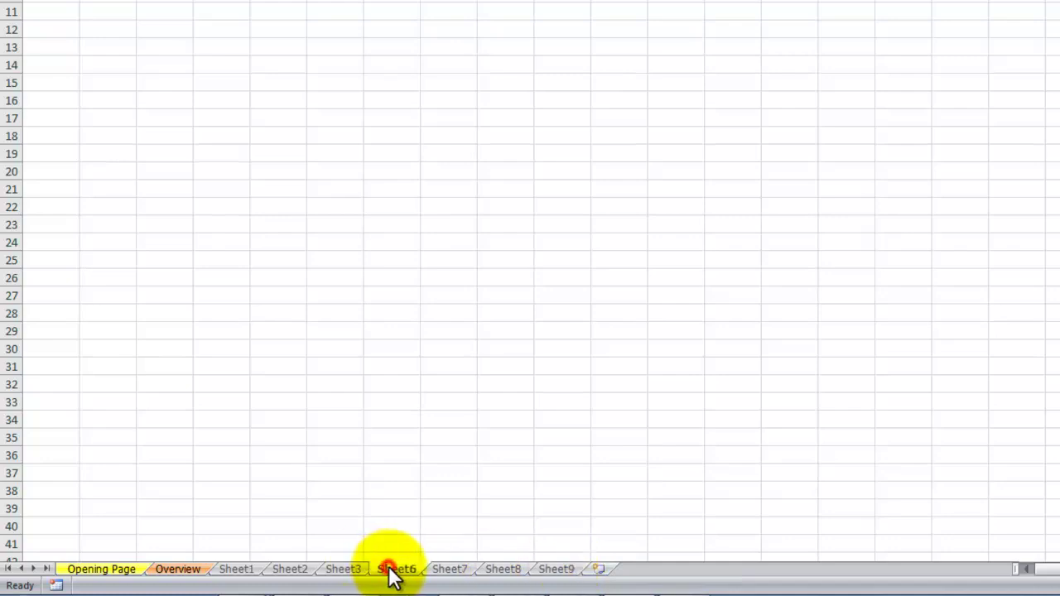
{"action": "right_click", "coordinate": [547, 570]}
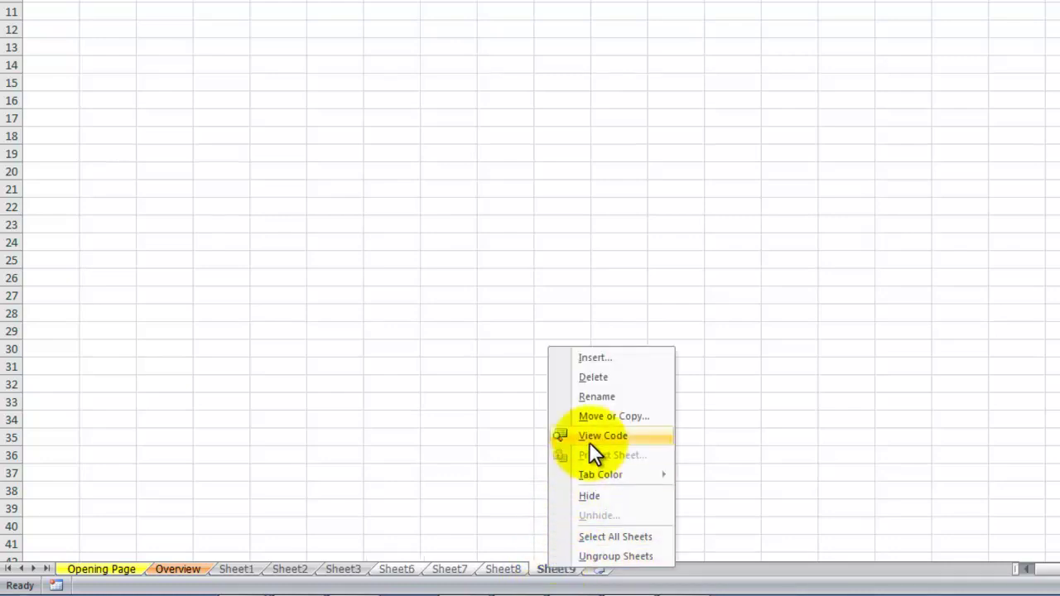
{"action": "left_click", "coordinate": [593, 377]}
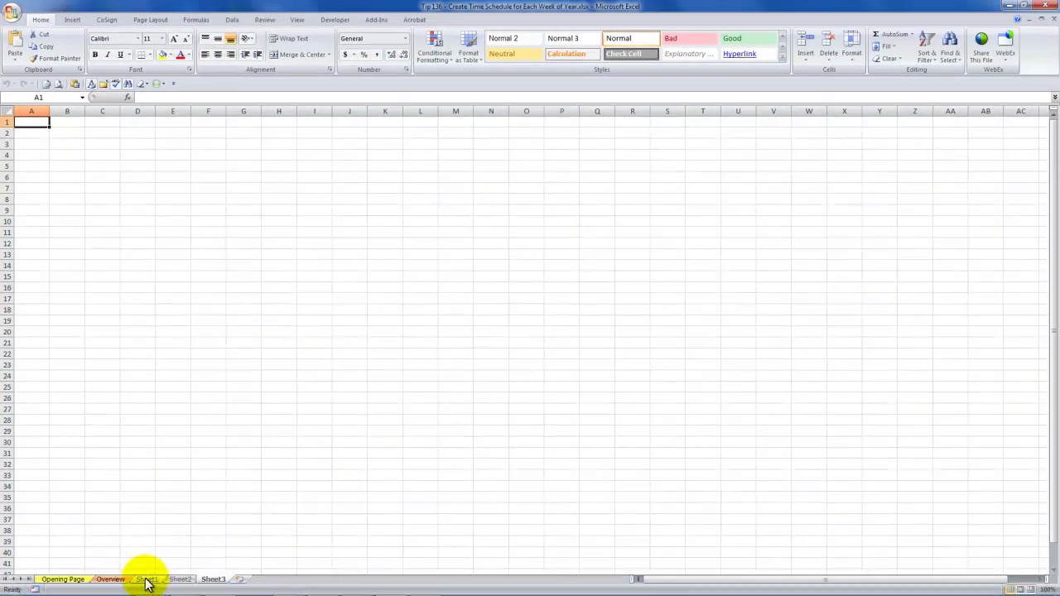
Review the weekly schedule on Sheet1: its title, Hours Worked heading, weekday and employee labels, and Monday time entry
{"action": "left_click", "coordinate": [147, 580]}
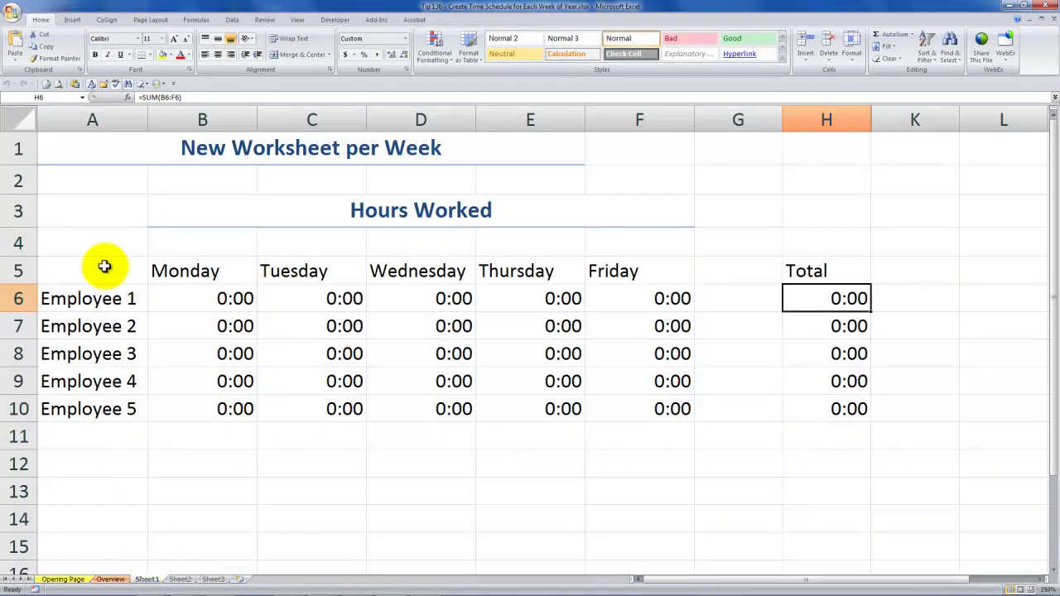
{"action": "left_click", "coordinate": [97, 153]}
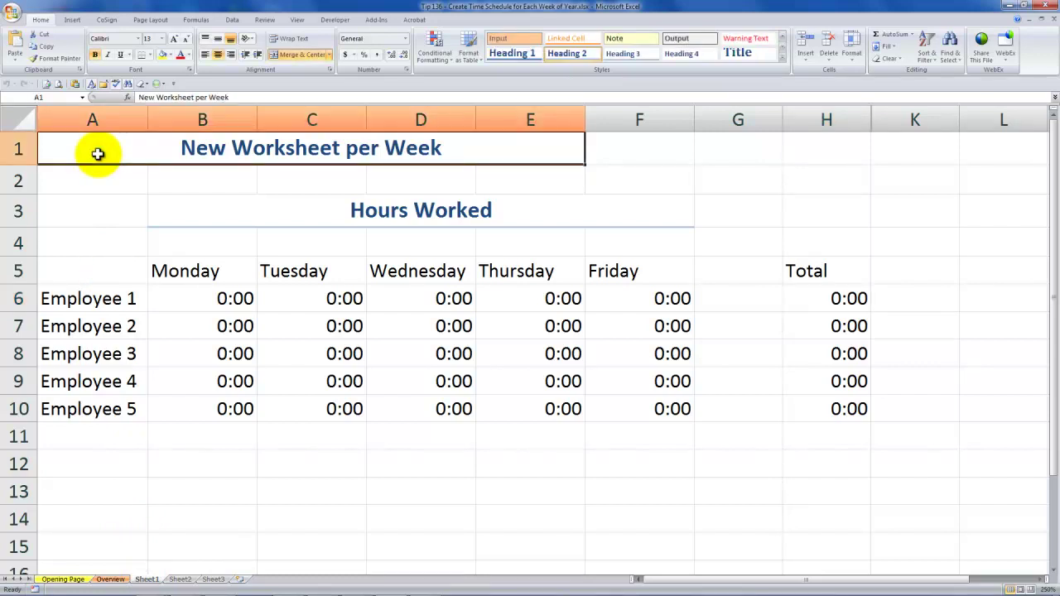
{"action": "left_click", "coordinate": [233, 210]}
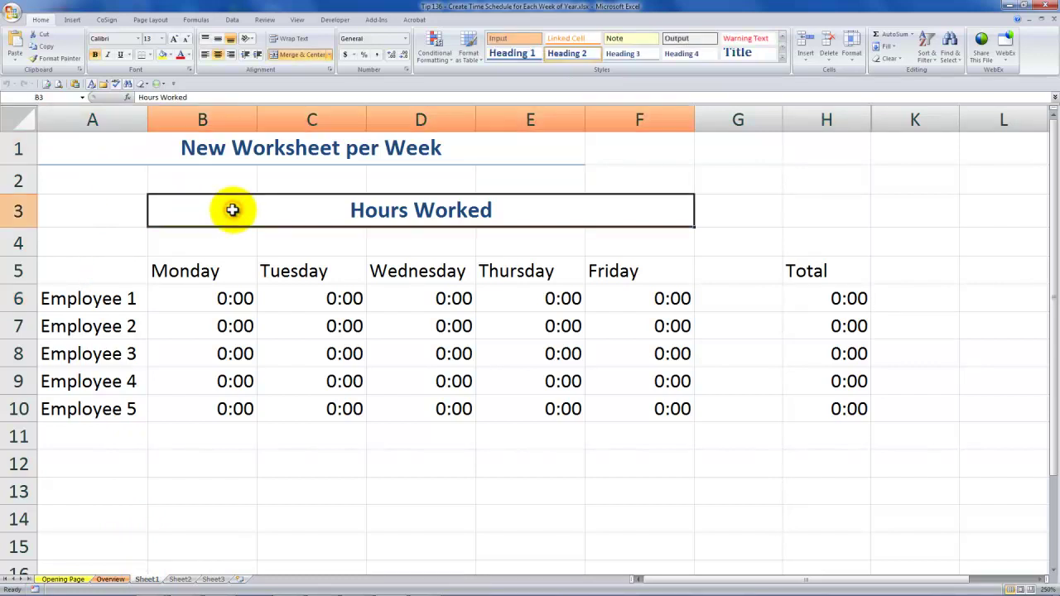
{"action": "left_click", "coordinate": [215, 270]}
{"action": "left_click", "coordinate": [113, 297]}
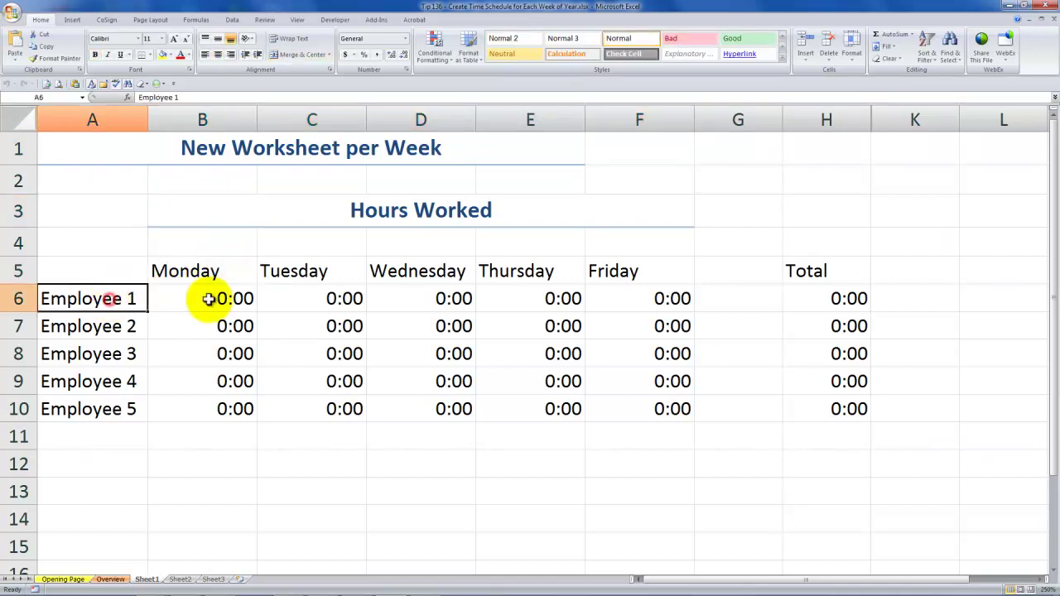
{"action": "left_click", "coordinate": [236, 298]}
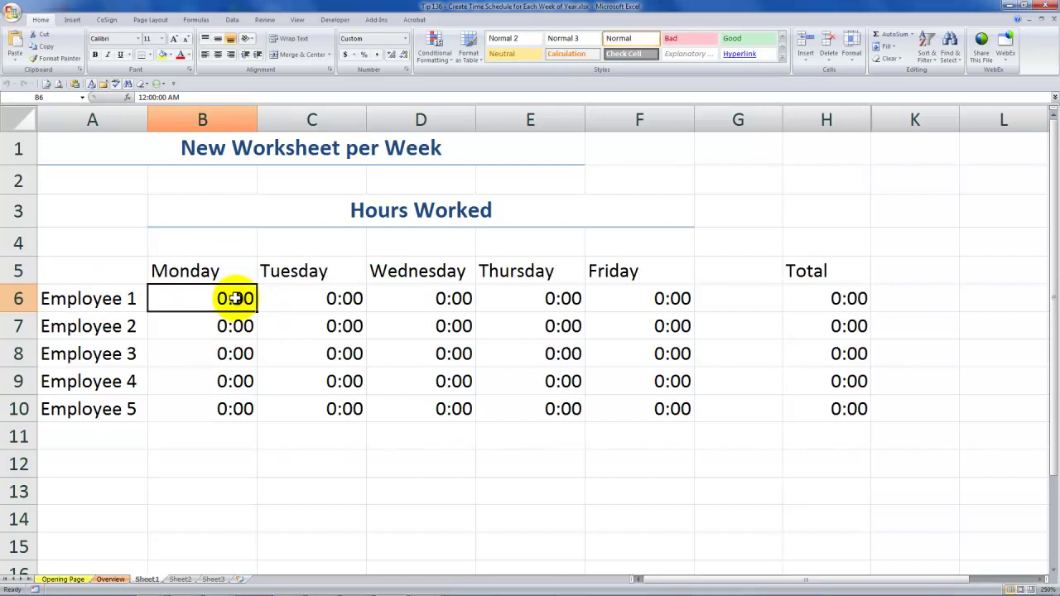
Inspect the formula in Employee 1's Total cell and keep it as it is
{"action": "left_click", "coordinate": [847, 298]}
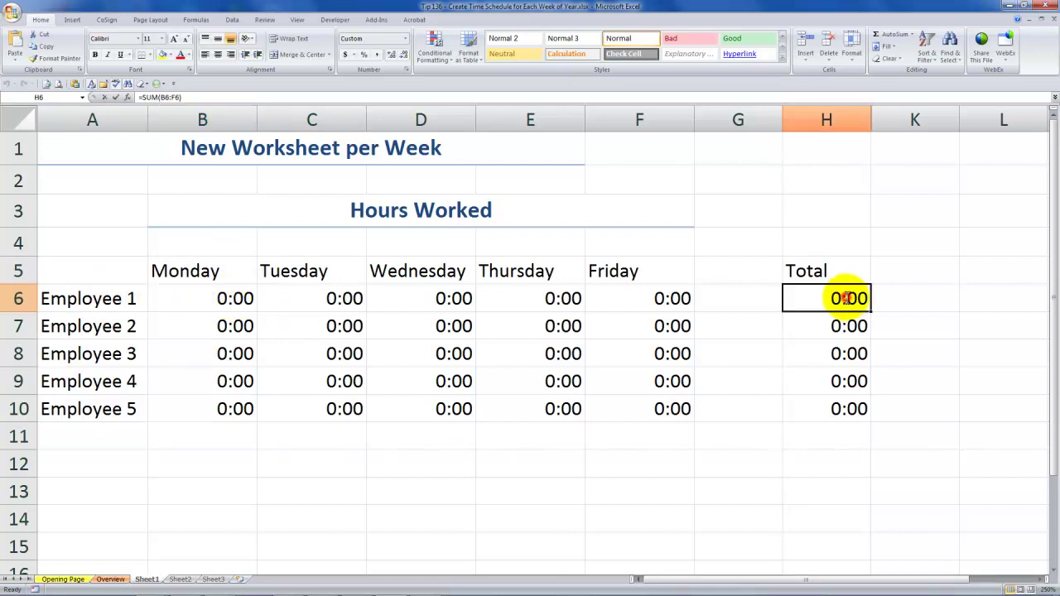
{"action": "key", "text": "alt+equal"}
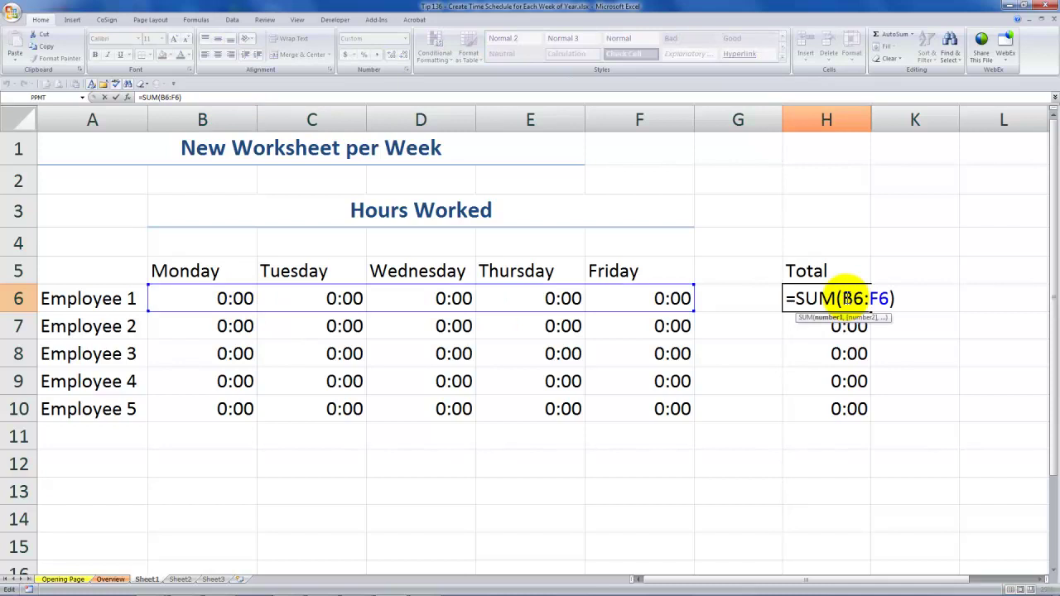
{"action": "key", "text": "ctrl+Return"}
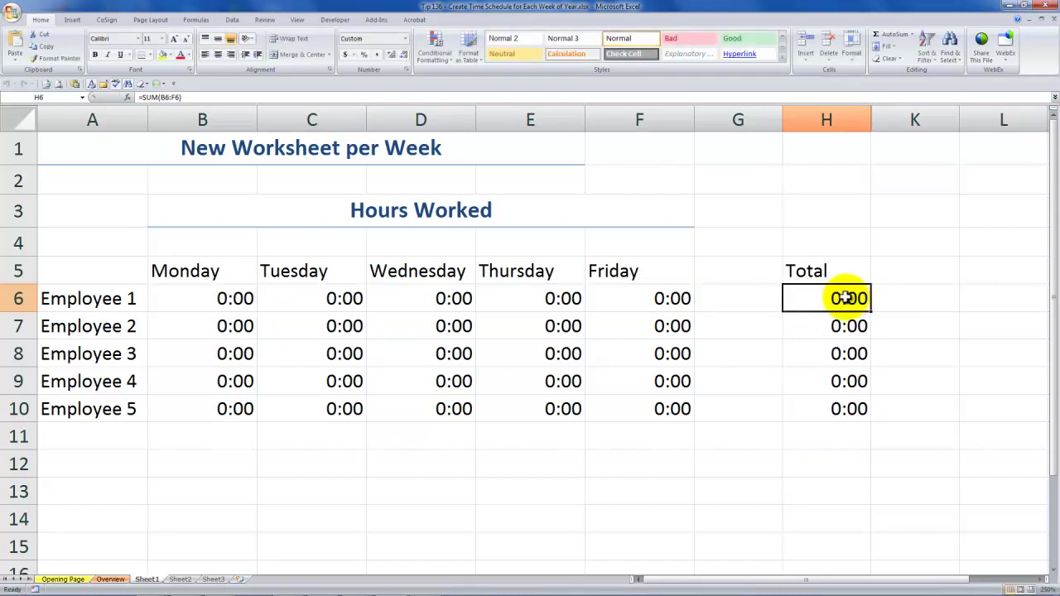
Look over Sheet2 and Sheet3, and review the worksheet copying methods on the Overview sheet
{"action": "left_click", "coordinate": [180, 579]}
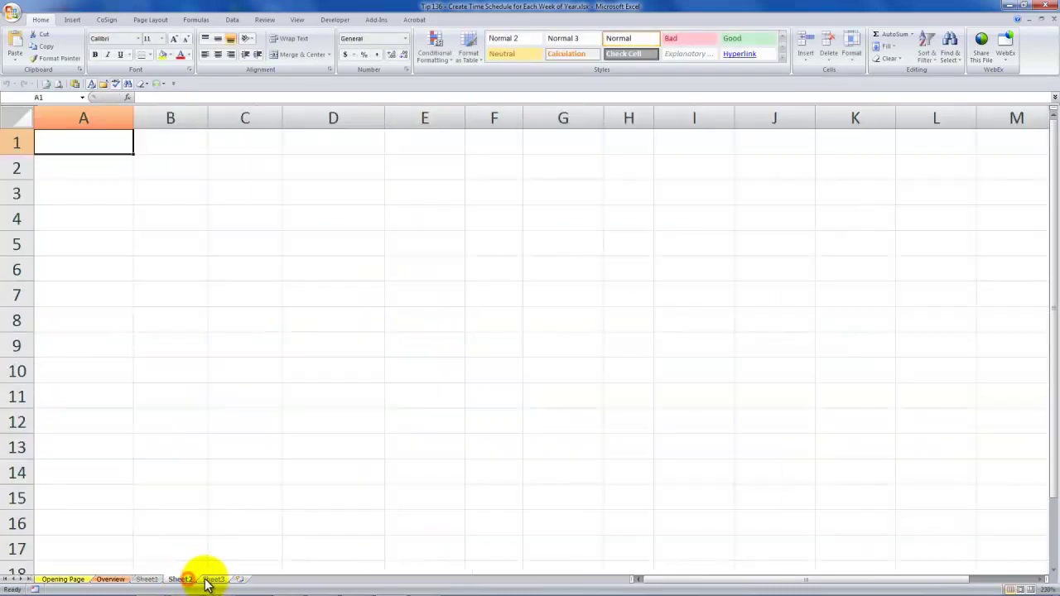
{"action": "left_click", "coordinate": [209, 581]}
{"action": "left_click", "coordinate": [180, 579]}
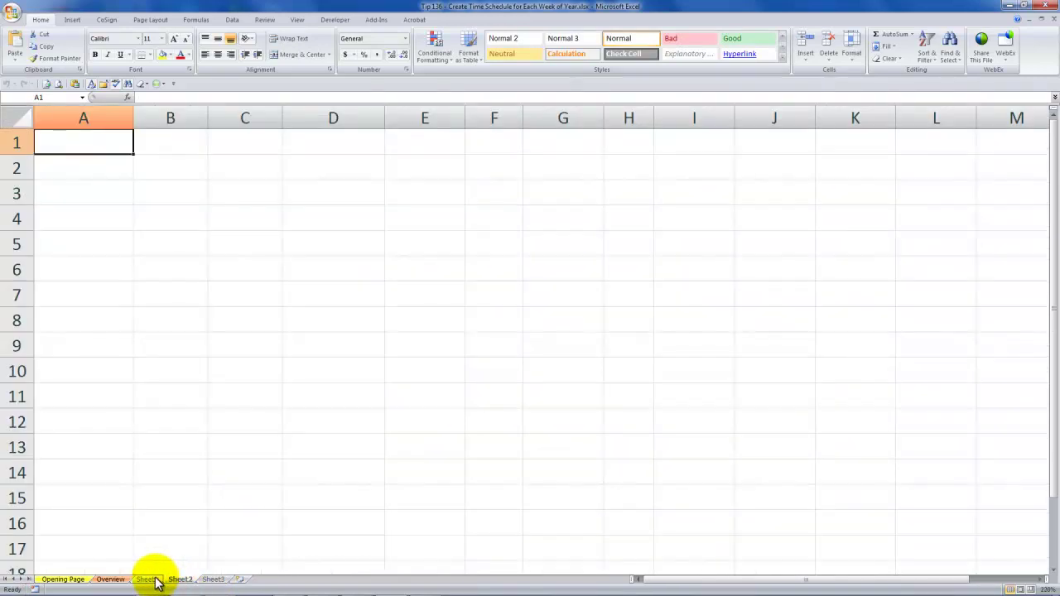
{"action": "left_click", "coordinate": [152, 579]}
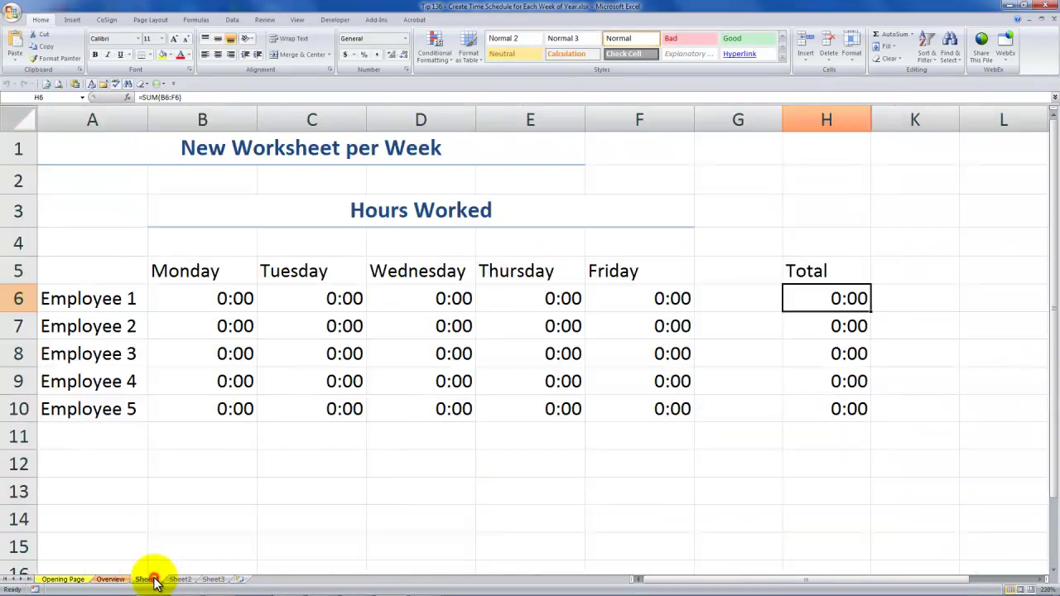
{"action": "left_click", "coordinate": [111, 579]}
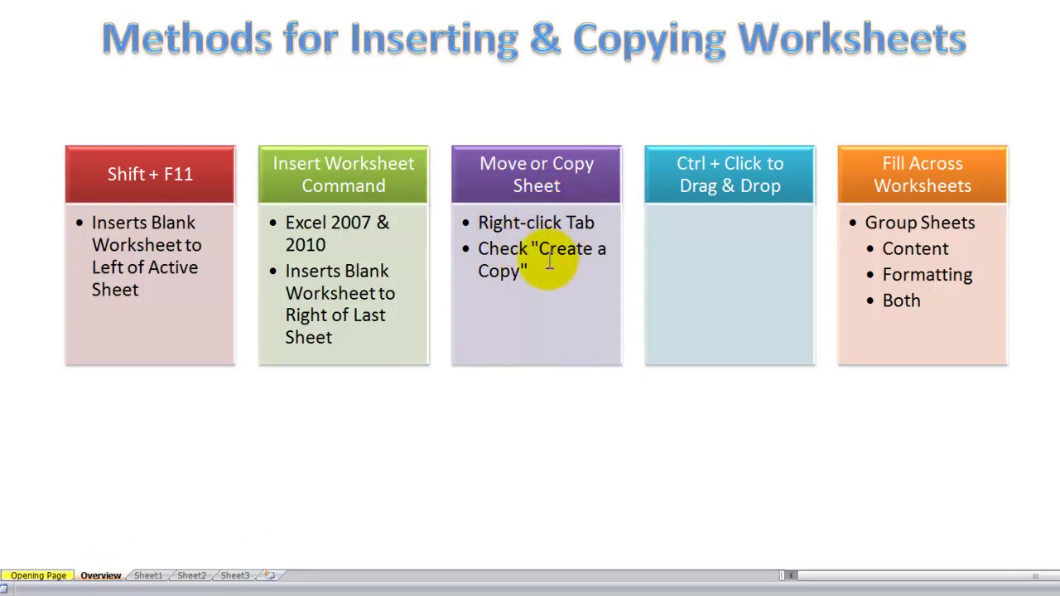
Create a copy of Sheet1 in the same workbook, placed before Sheet2, and return to the original Sheet1
{"action": "left_click", "coordinate": [150, 577]}
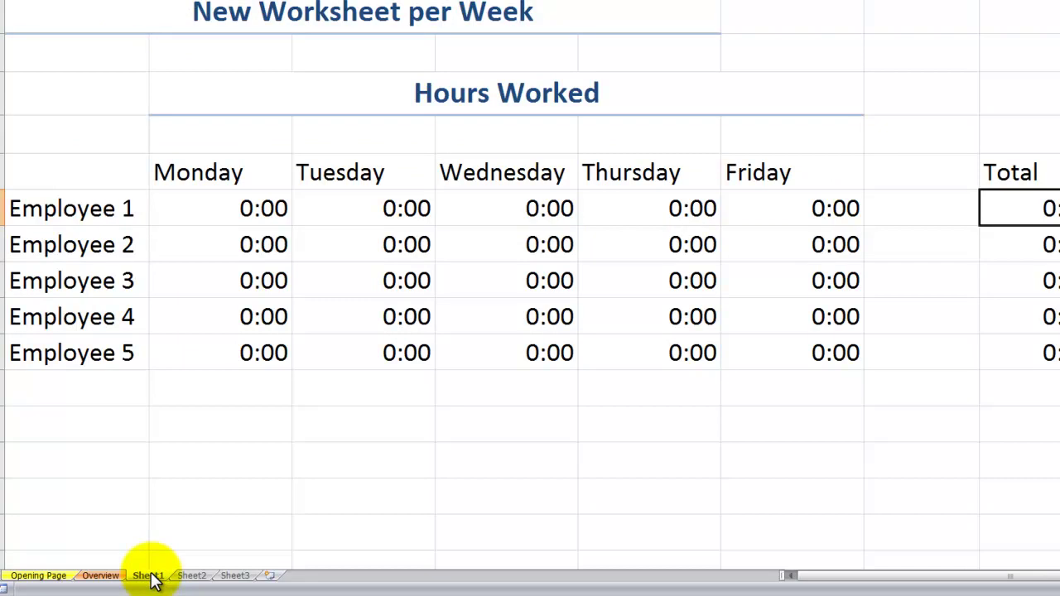
{"action": "right_click", "coordinate": [151, 577]}
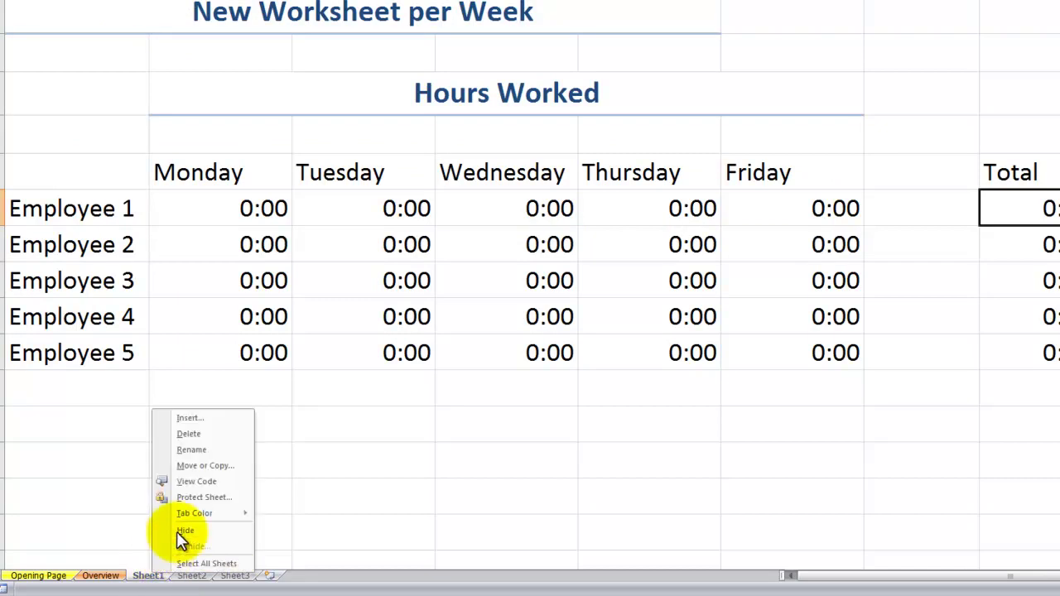
{"action": "left_click", "coordinate": [205, 465]}
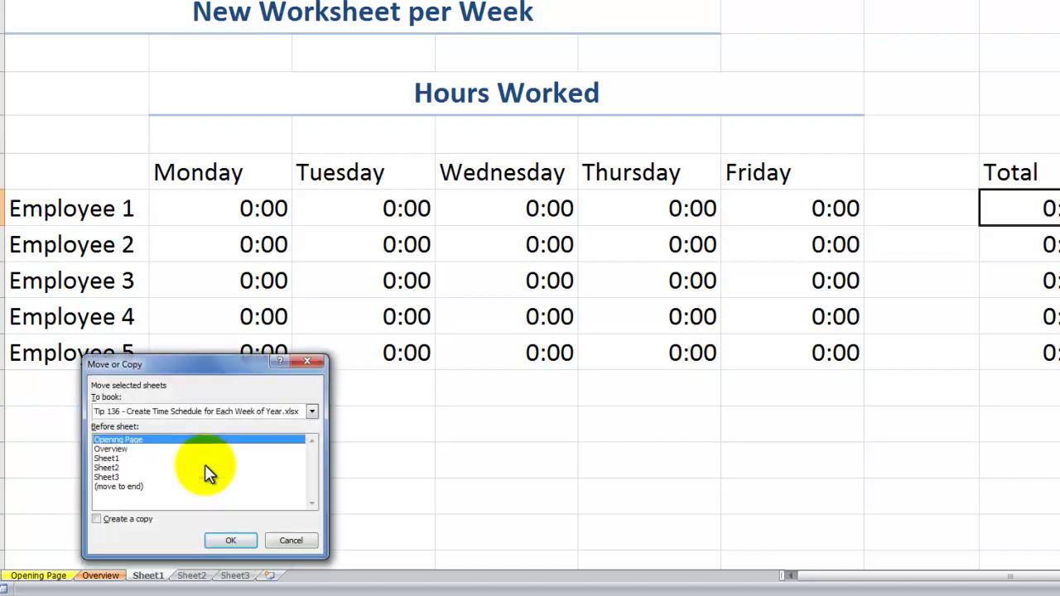
{"action": "left_click", "coordinate": [97, 519]}
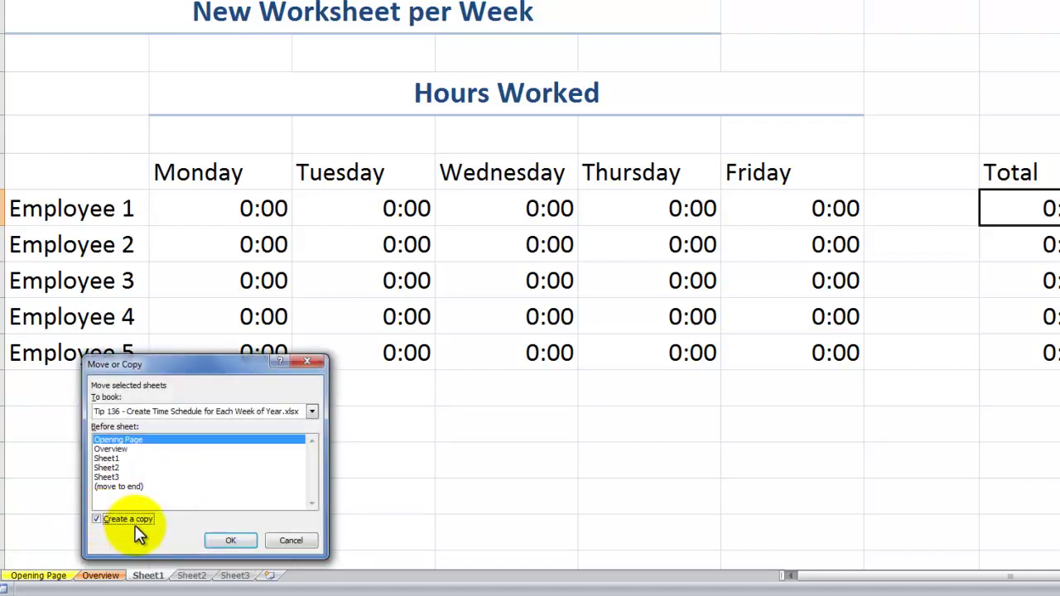
{"action": "left_click", "coordinate": [116, 478]}
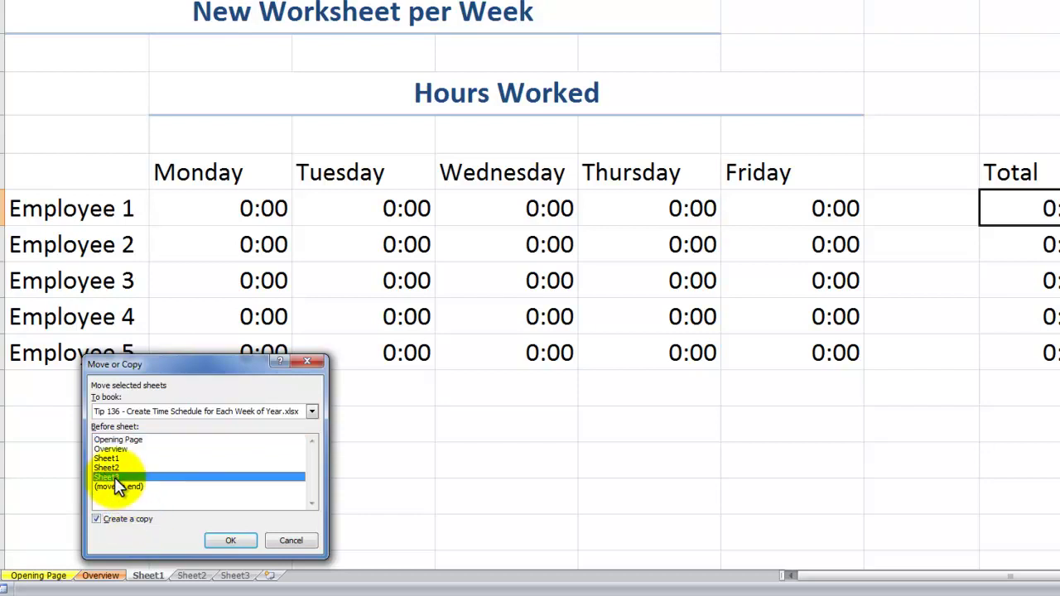
{"action": "left_click", "coordinate": [111, 467]}
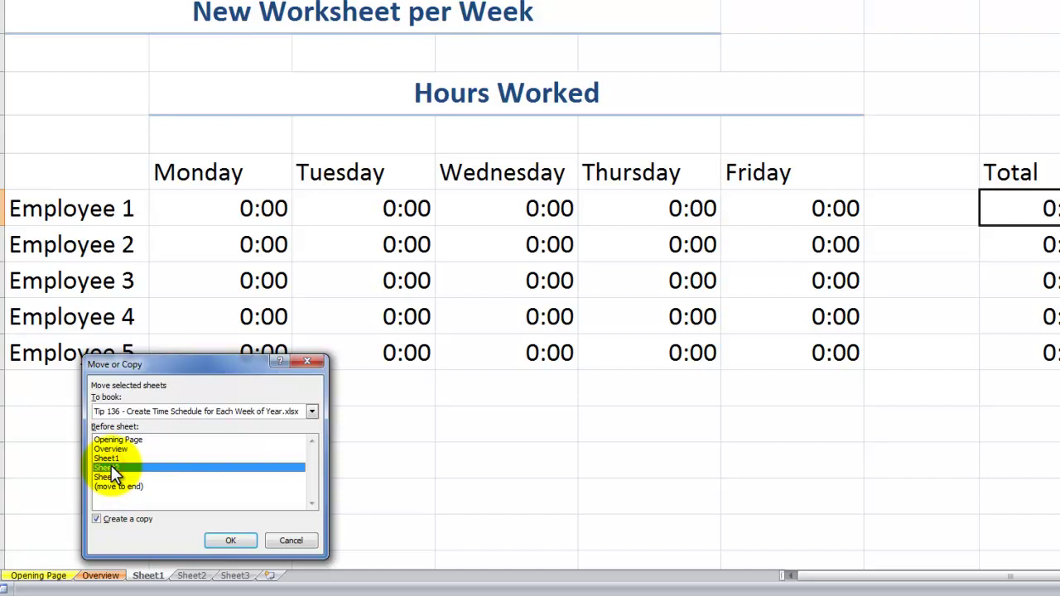
{"action": "left_click", "coordinate": [232, 541]}
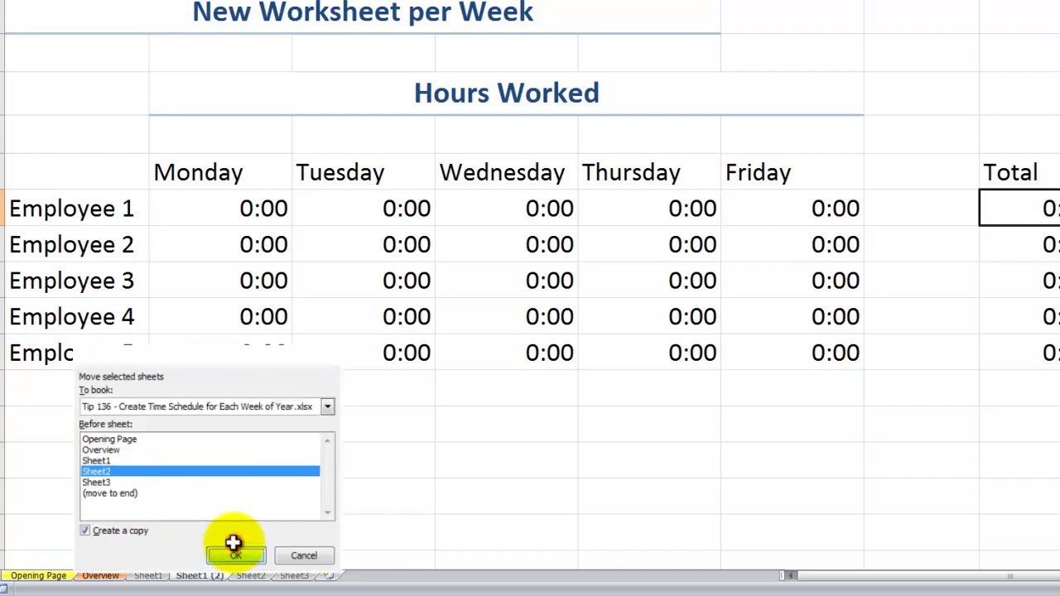
{"action": "left_click", "coordinate": [150, 577]}
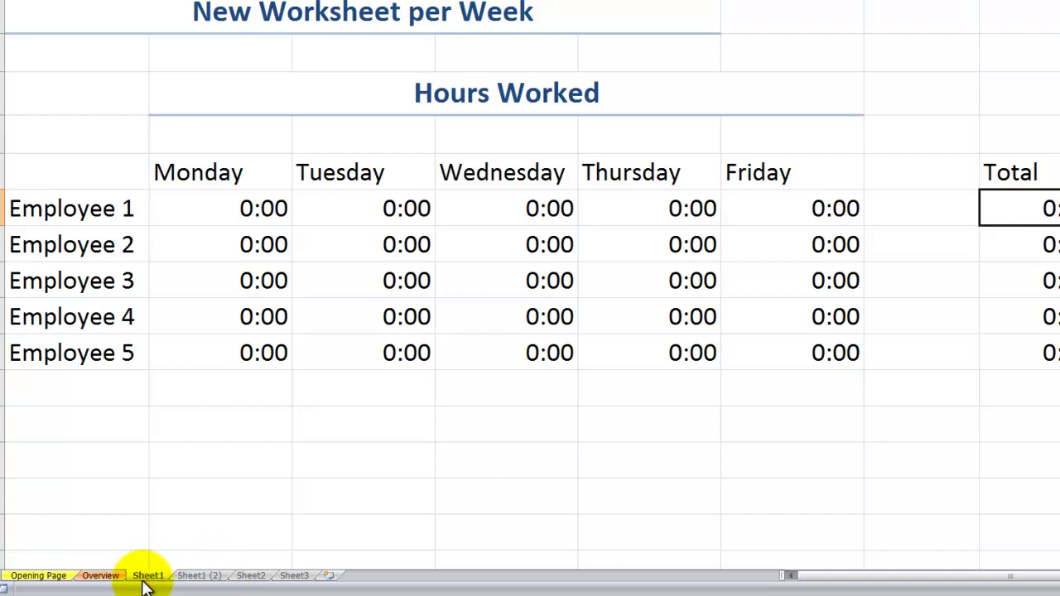
Create a copy of Sheet1 (2) in the same workbook, placed before Sheet2
{"action": "left_click", "coordinate": [196, 579]}
{"action": "right_click", "coordinate": [196, 579]}
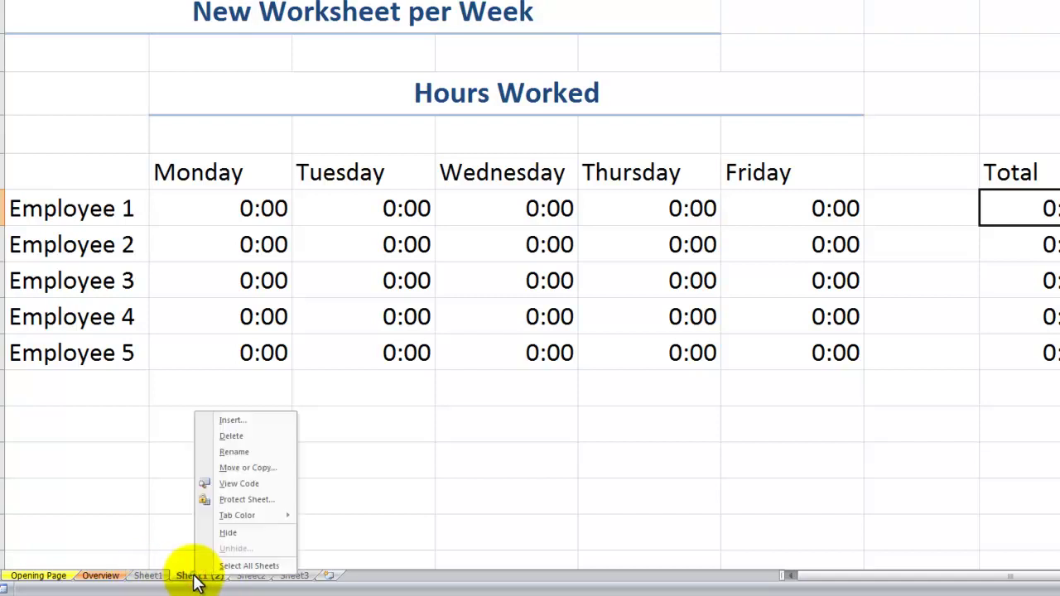
{"action": "left_click", "coordinate": [237, 469]}
{"action": "left_click", "coordinate": [130, 524]}
{"action": "left_click", "coordinate": [149, 482]}
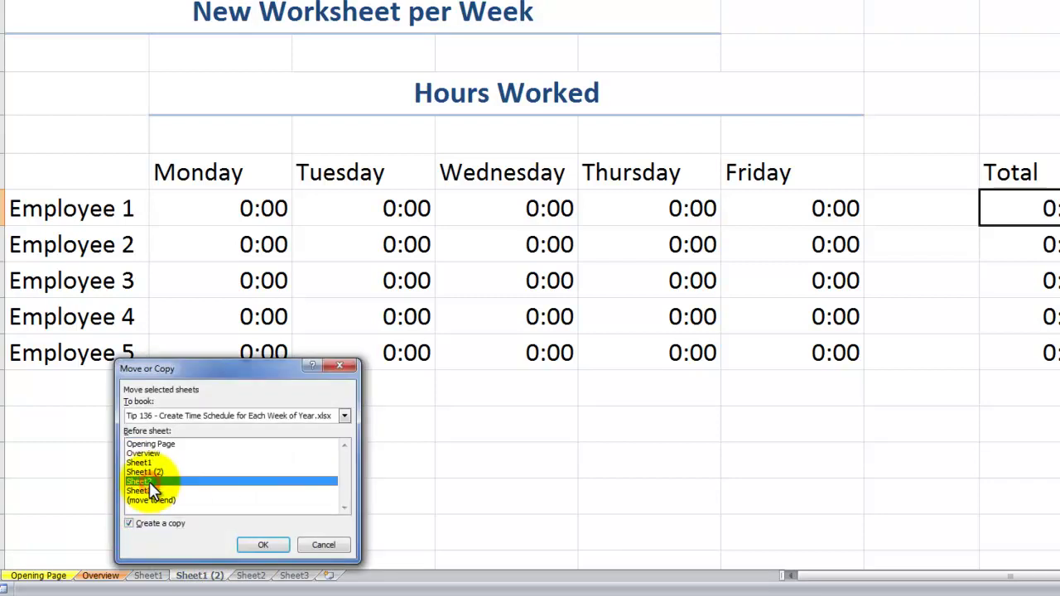
{"action": "left_click", "coordinate": [248, 547]}
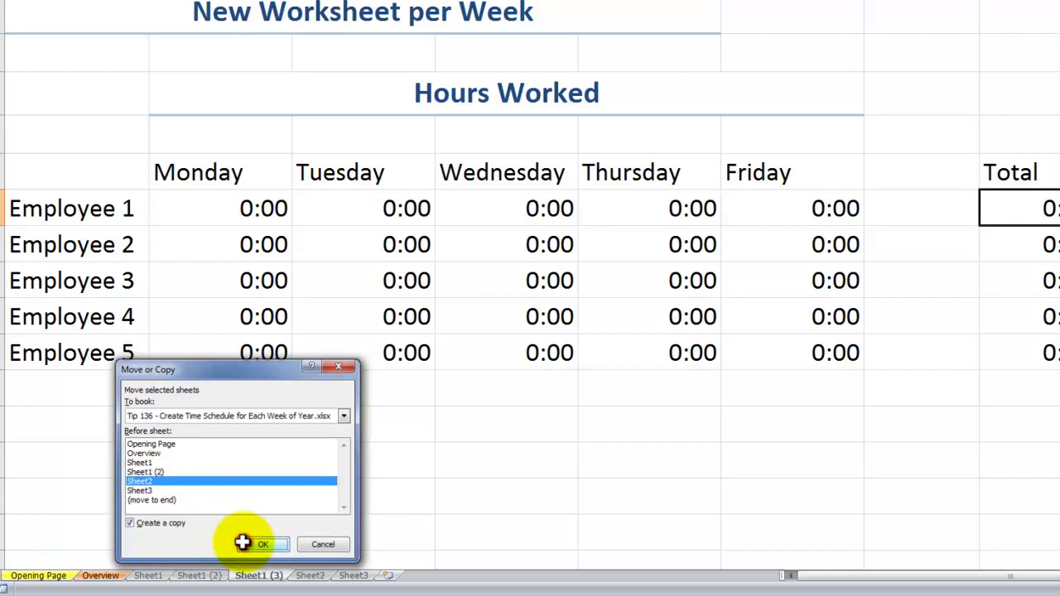
Inspect Employee 5's Monday entry and Total formula on Sheet1 (2), then review the copying methods on the Overview sheet
{"action": "left_click", "coordinate": [199, 575]}
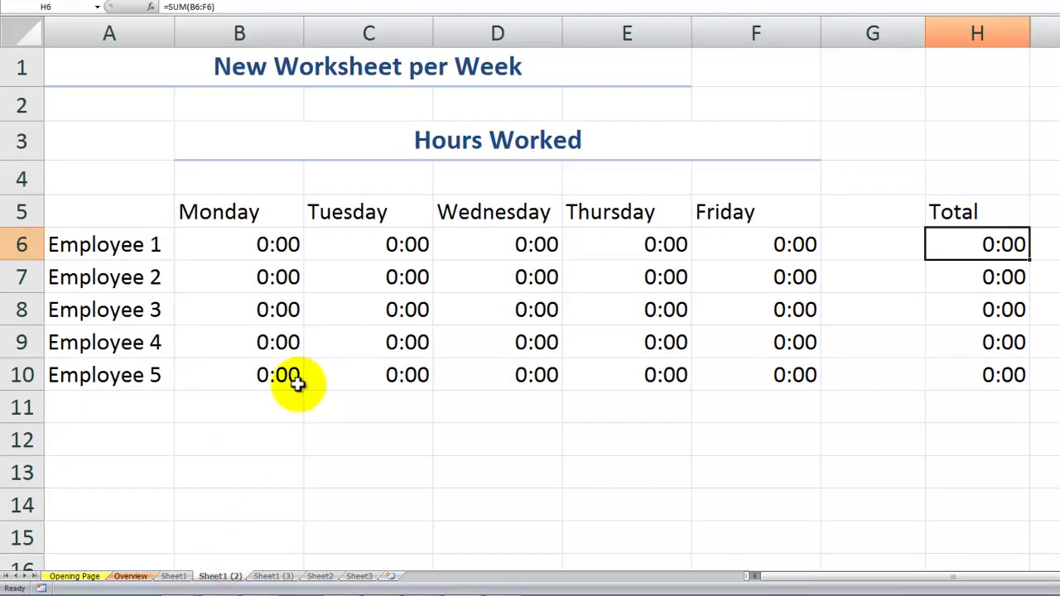
{"action": "left_click", "coordinate": [280, 373]}
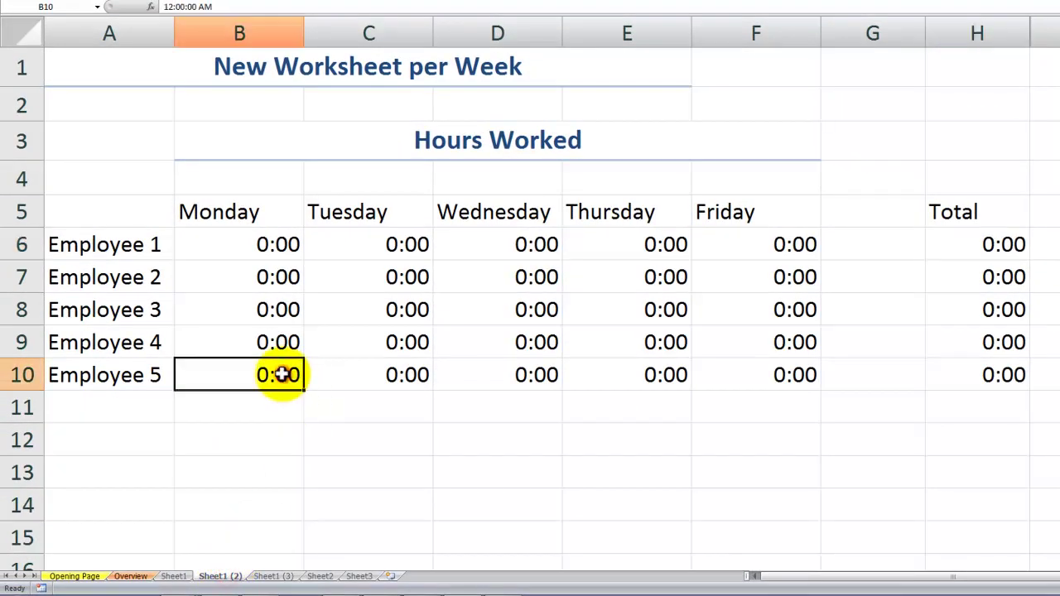
{"action": "left_click", "coordinate": [978, 374]}
{"action": "key", "text": "alt+equal"}
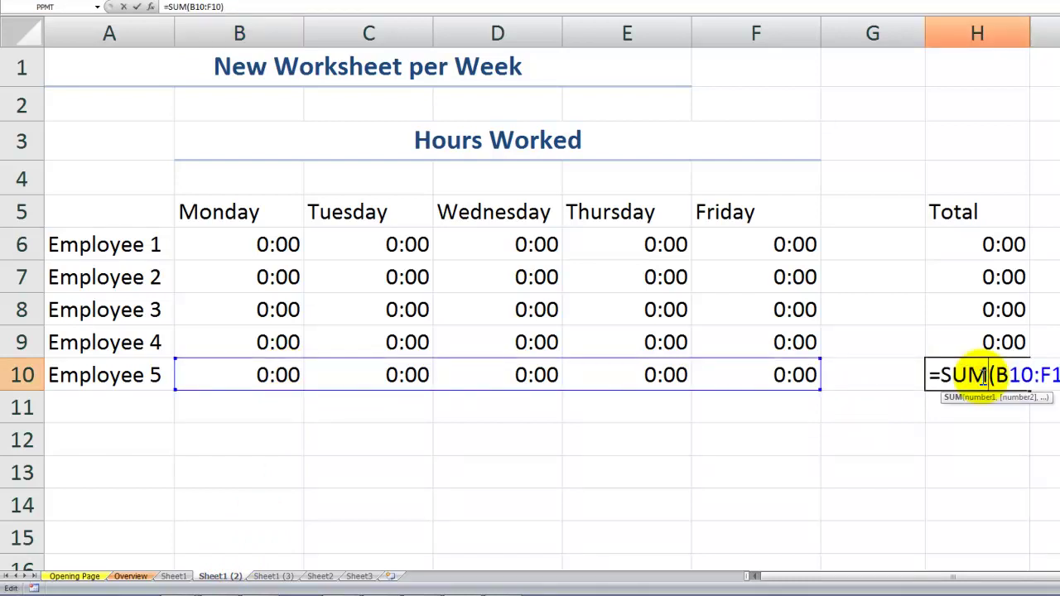
{"action": "key", "text": "ctrl+Return"}
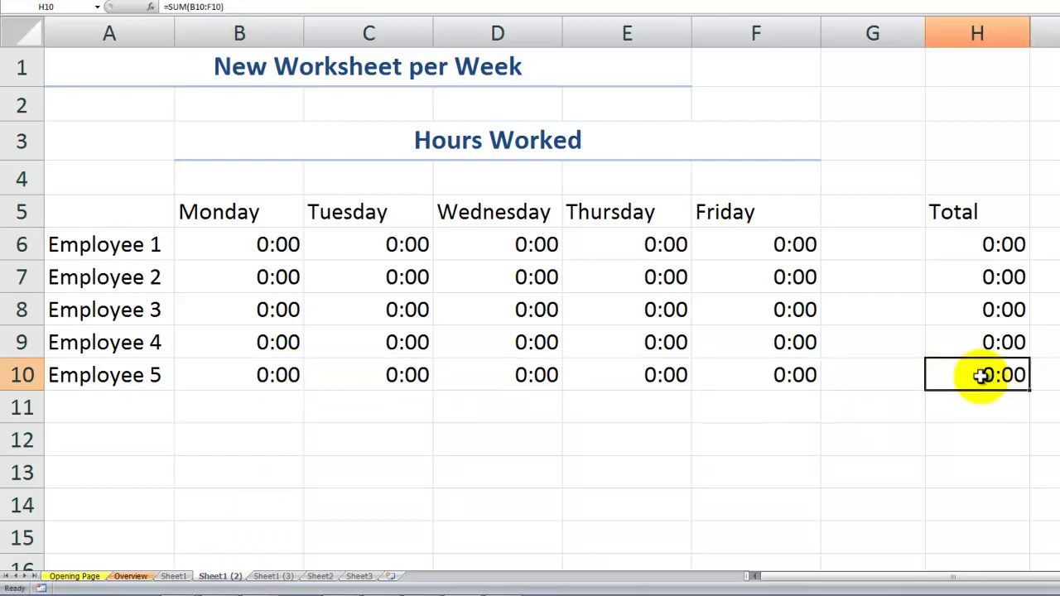
{"action": "left_click", "coordinate": [130, 577]}
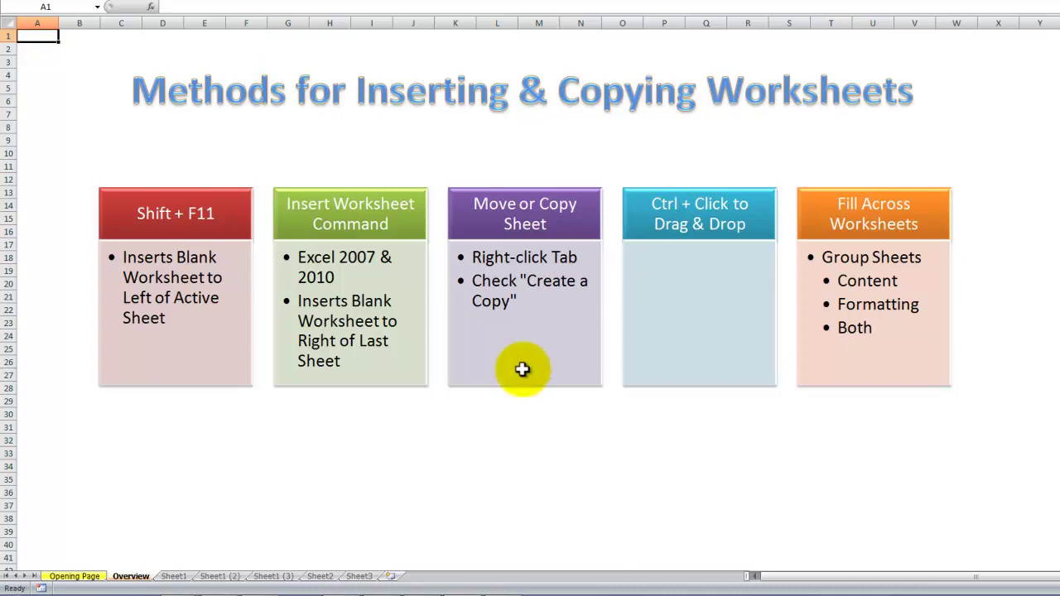
Group Sheet1 (2) and Sheet1 (3) and permanently delete both worksheets
{"action": "left_click", "coordinate": [219, 578]}
{"action": "left_click", "coordinate": [280, 577], "text": "ctrl"}
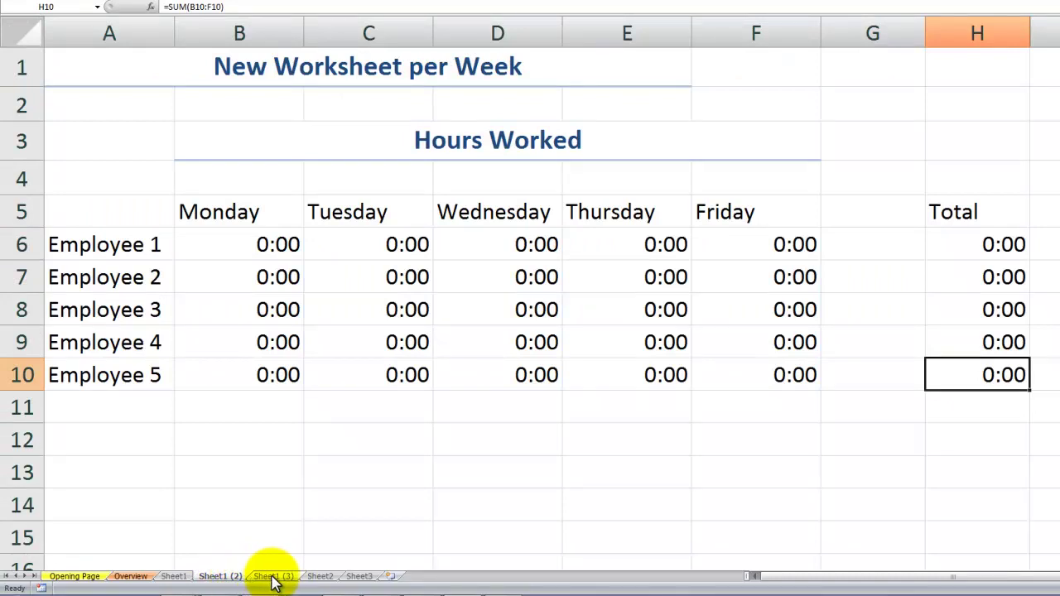
{"action": "right_click", "coordinate": [273, 577]}
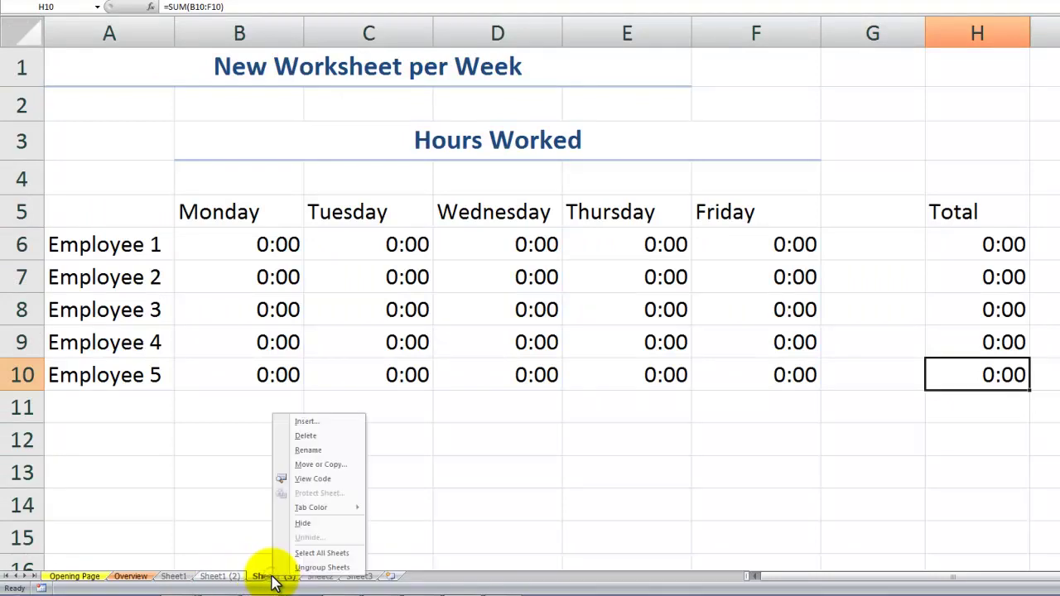
{"action": "left_click", "coordinate": [314, 436]}
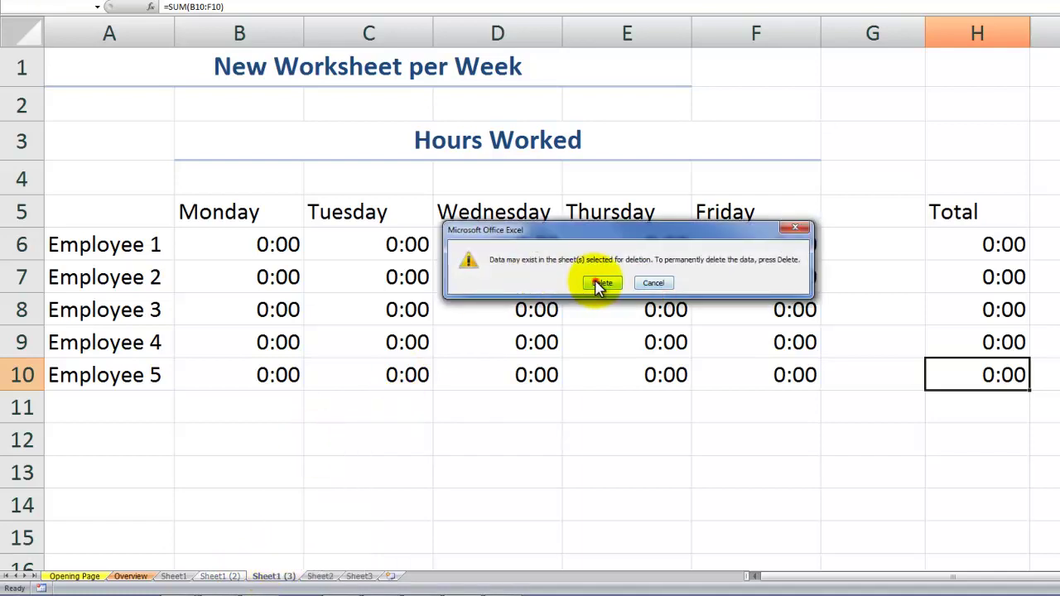
{"action": "left_click", "coordinate": [598, 283]}
Check the drag-and-drop method on the Overview sheet and use it to place copies of Sheet1 before Sheet2 and before Sheet3
{"action": "left_click", "coordinate": [130, 576]}
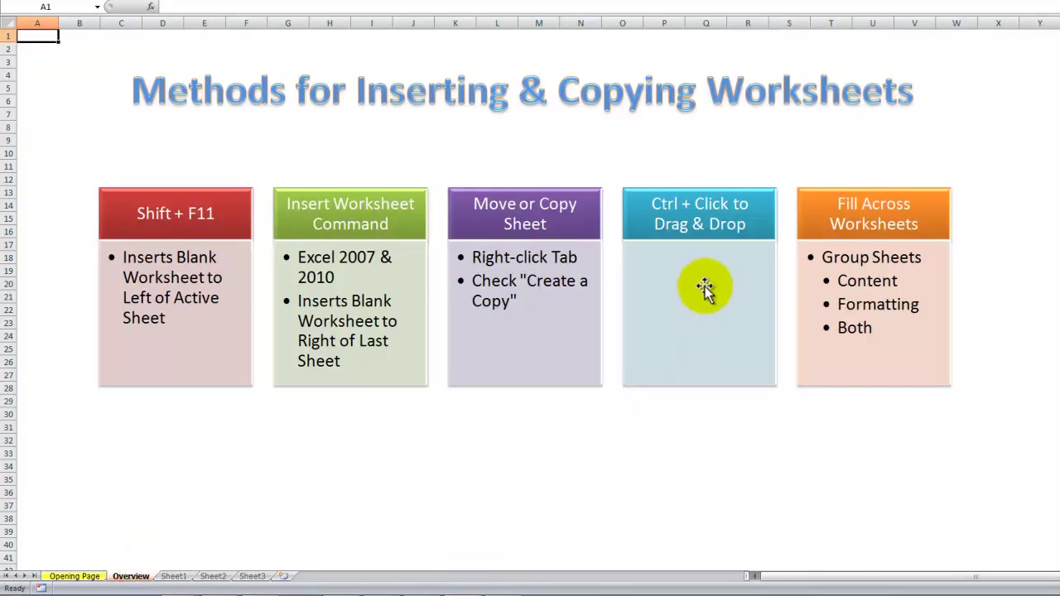
{"action": "left_click", "coordinate": [172, 576]}
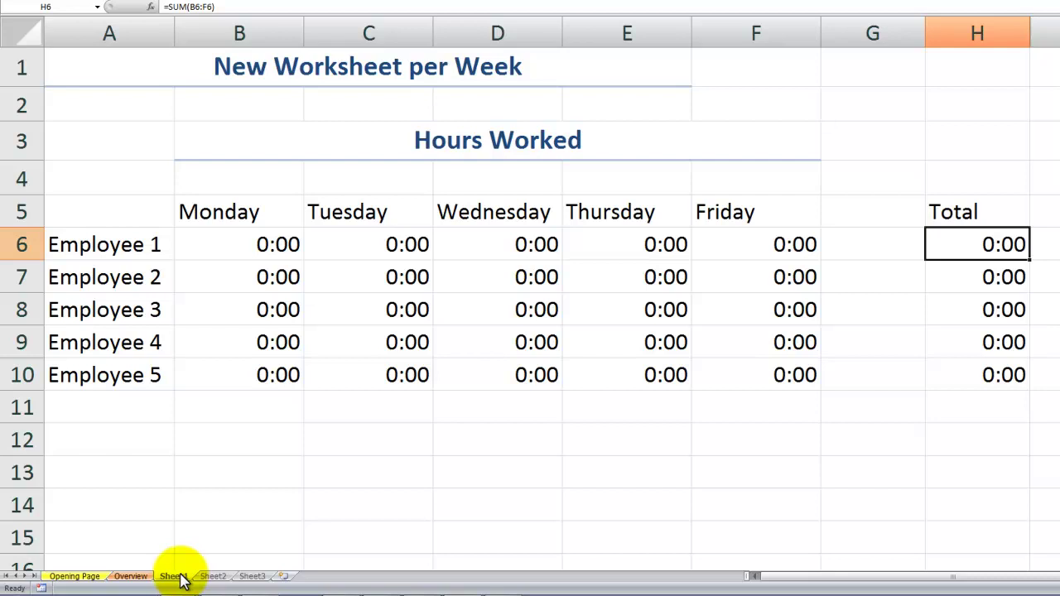
{"action": "mouse_move", "coordinate": [181, 580]}
{"action": "left_mouse_down"}
{"action": "mouse_move", "coordinate": [177, 571]}
{"action": "mouse_move", "coordinate": [213, 571]}
{"action": "left_mouse_up"}
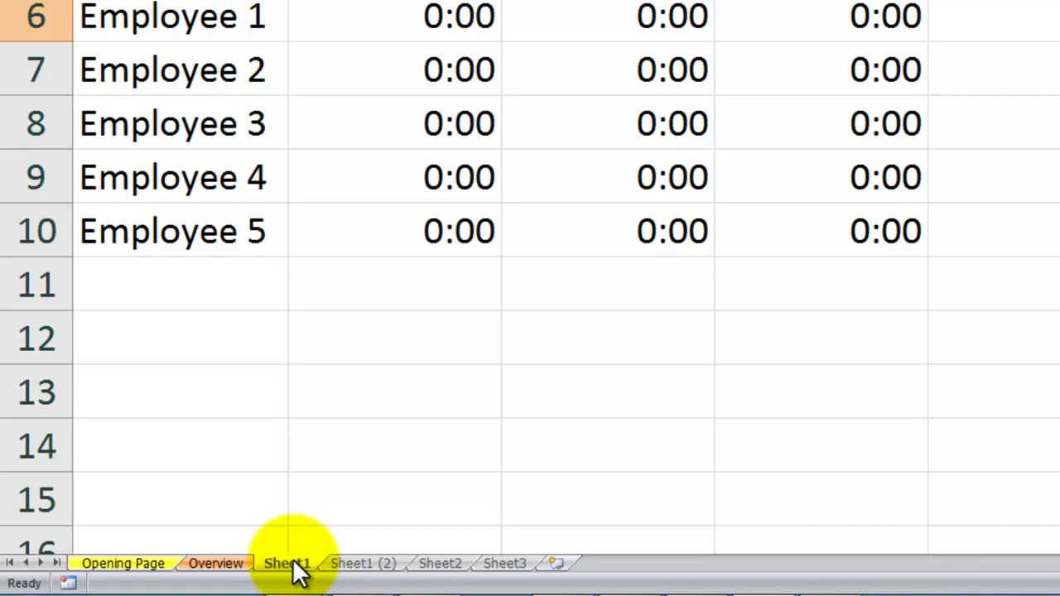
{"action": "mouse_move", "coordinate": [294, 564]}
{"action": "left_mouse_down"}
{"action": "mouse_move", "coordinate": [347, 539]}
{"action": "mouse_move", "coordinate": [486, 552]}
{"action": "left_mouse_up"}
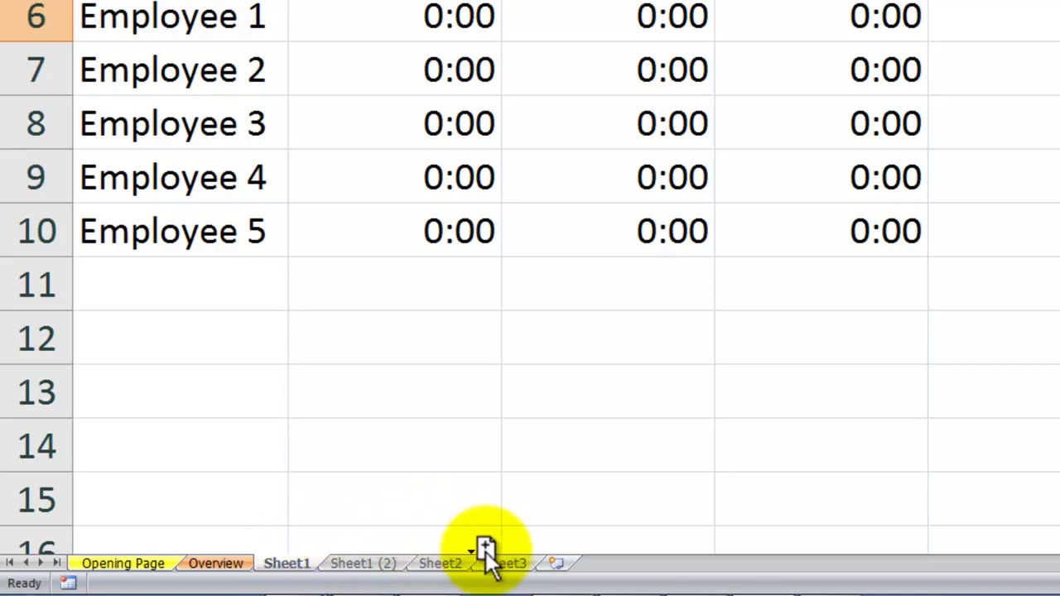
{"action": "left_click_drag", "start_coordinate": [485, 551], "coordinate": [485, 551]}
Look at the Move or Copy options for Sheet1 (2) and close them without applying anything
{"action": "left_click", "coordinate": [220, 577]}
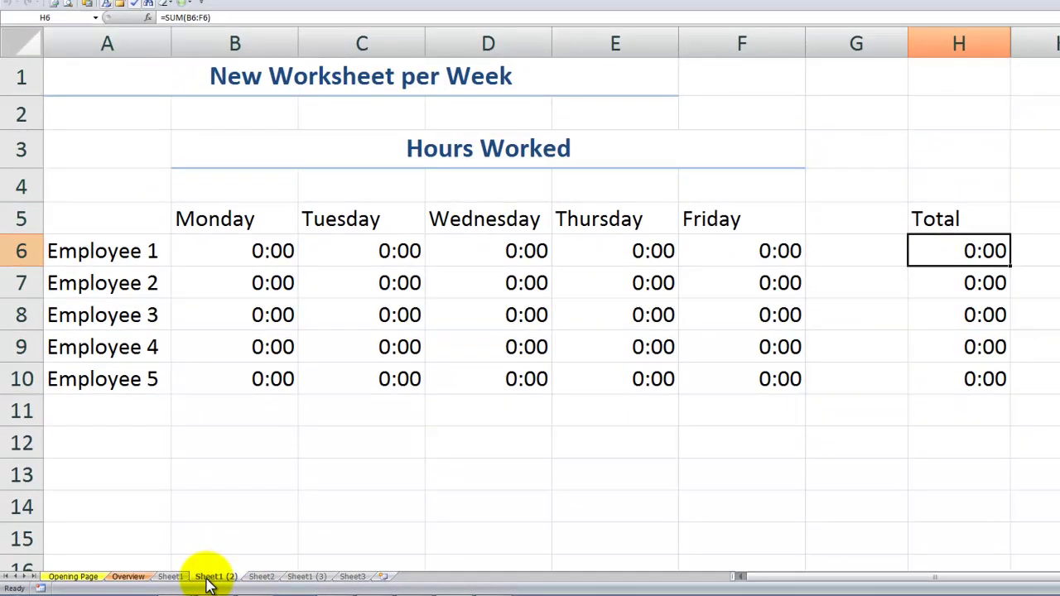
{"action": "right_click", "coordinate": [208, 580]}
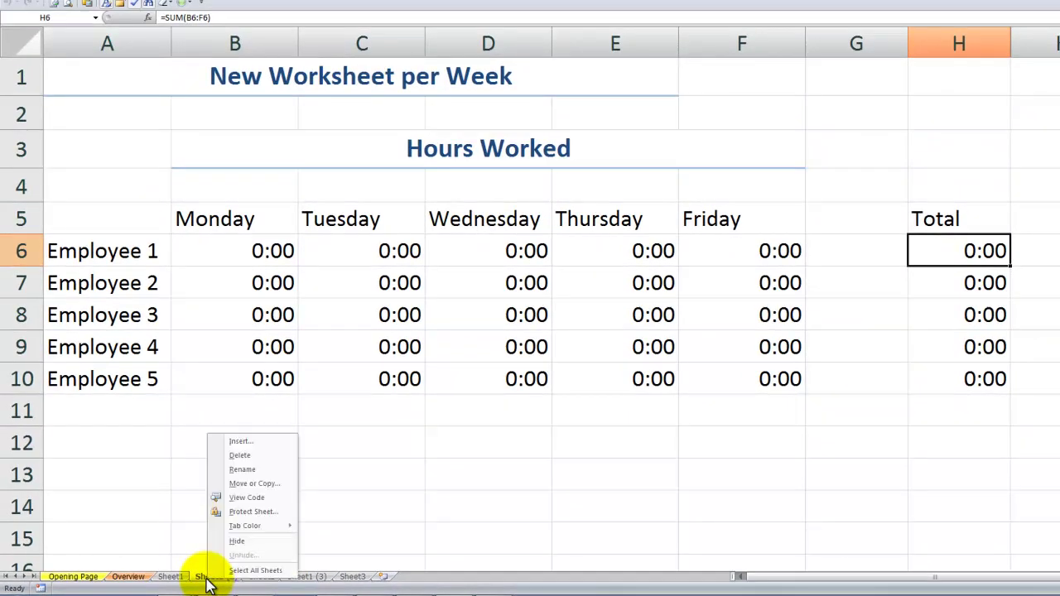
{"action": "left_click", "coordinate": [259, 485]}
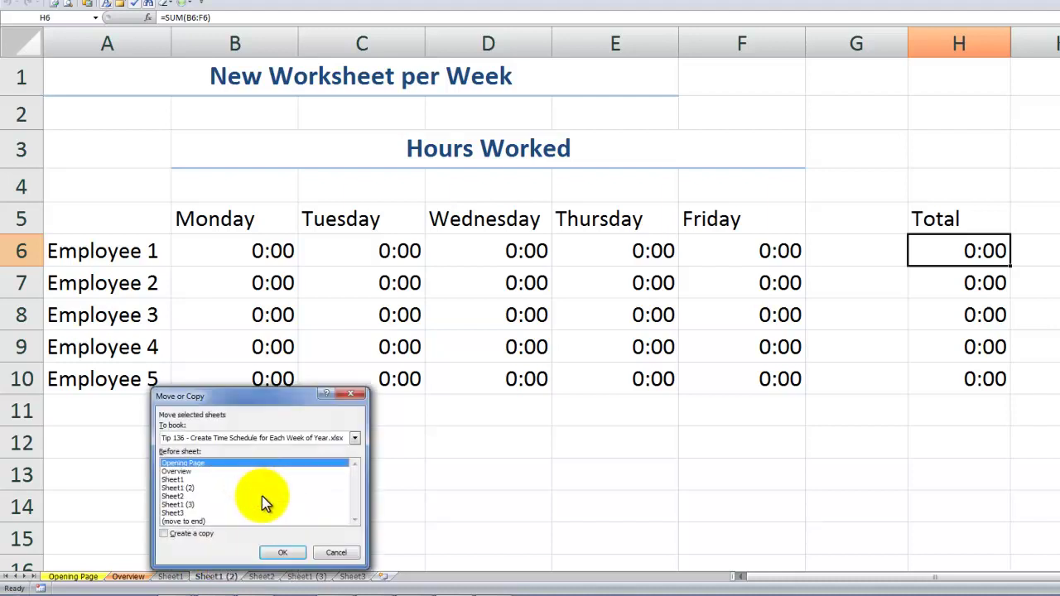
{"action": "key", "text": "Escape"}
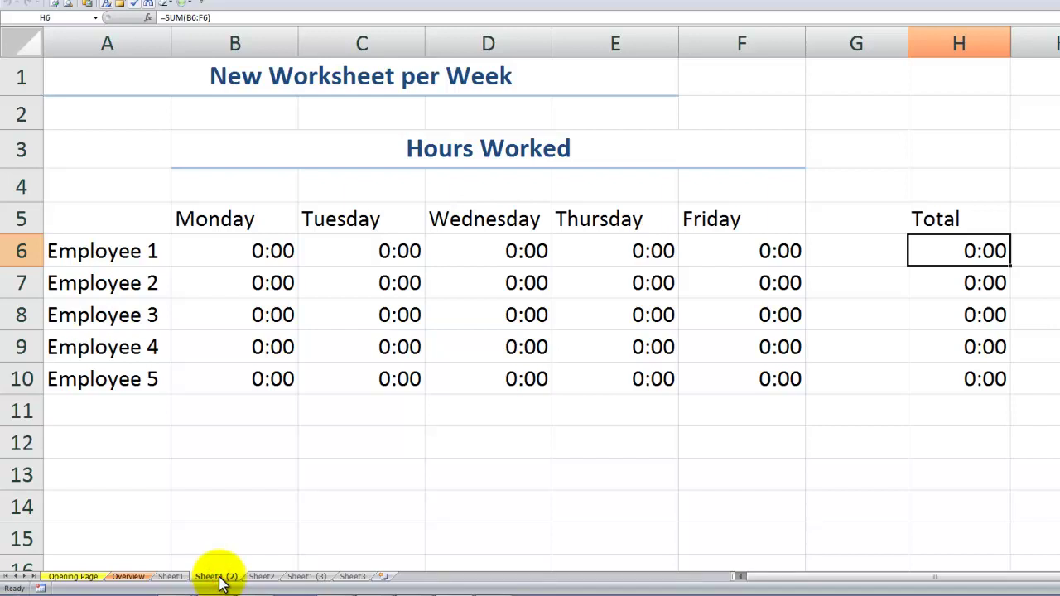
Delete the two copied worksheets, Sheet1 (2) and Sheet1 (3), together
{"action": "right_click", "coordinate": [302, 578]}
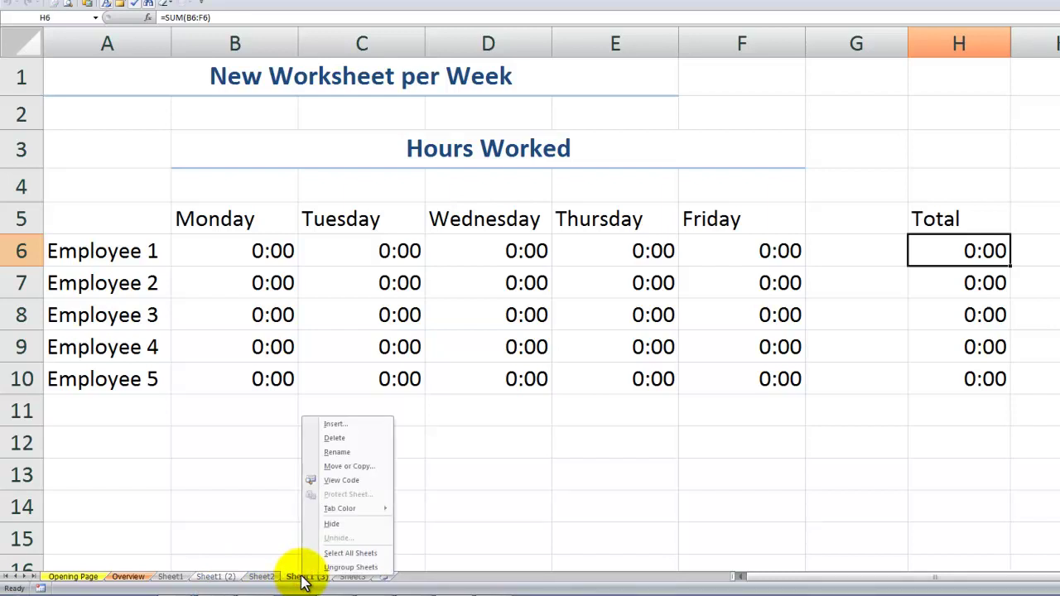
{"action": "left_click", "coordinate": [356, 440]}
{"action": "left_click", "coordinate": [589, 289]}
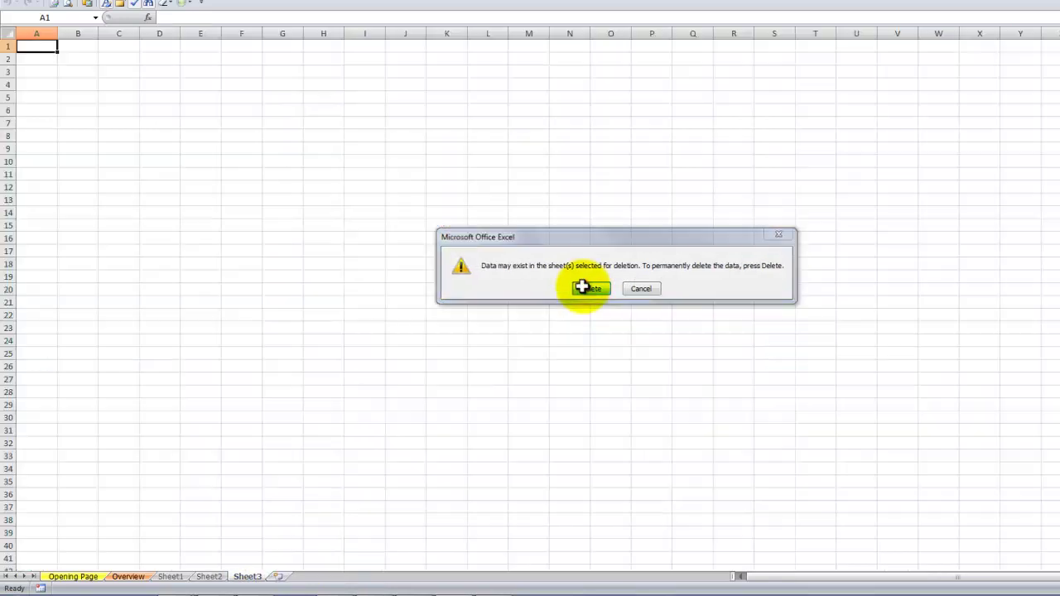
Return to the Overview sheet and insert three blank worksheets after Sheet3
{"action": "mouse_move", "coordinate": [140, 565]}
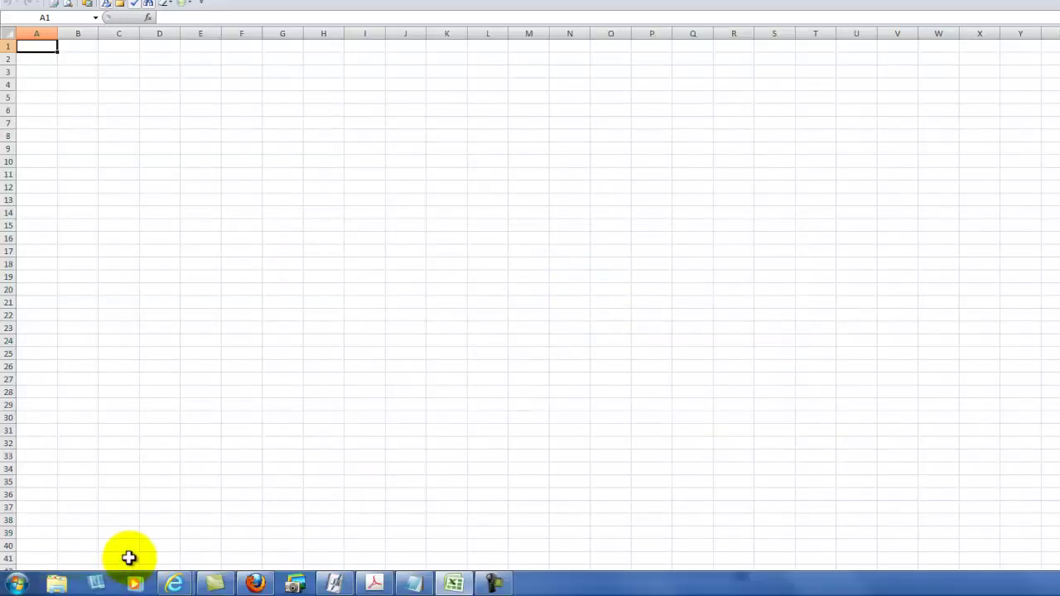
{"action": "left_click", "coordinate": [129, 579]}
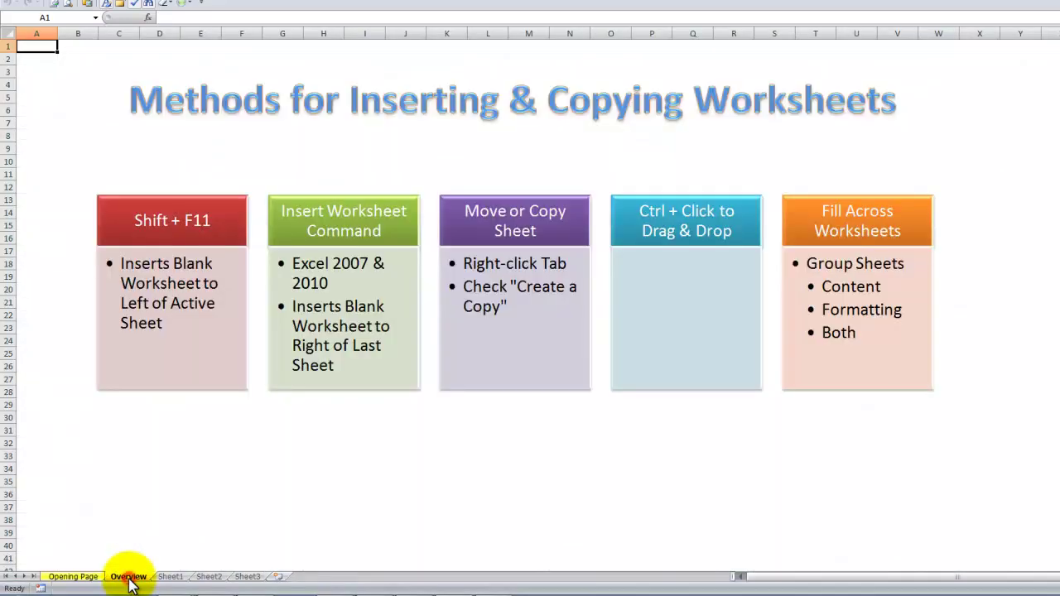
{"action": "left_click", "coordinate": [279, 578]}
{"action": "left_click", "coordinate": [321, 577]}
{"action": "left_click", "coordinate": [361, 577]}
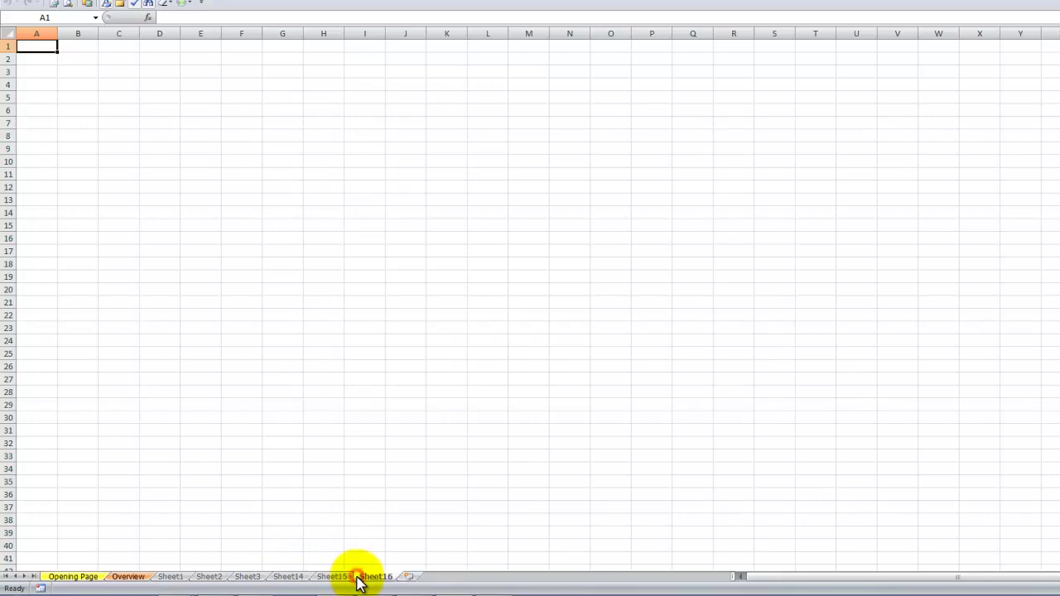
Inspect Employee 1's Monday entry and Total formula on Sheet1, and review the Fill Across Worksheets method on the Overview sheet
{"action": "left_click", "coordinate": [168, 580]}
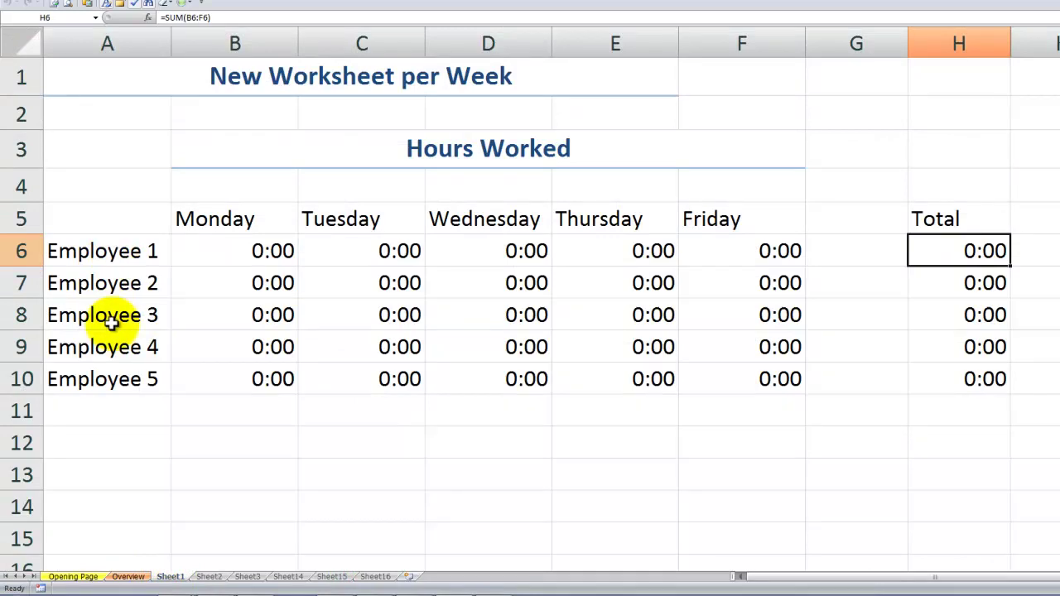
{"action": "left_click", "coordinate": [255, 250]}
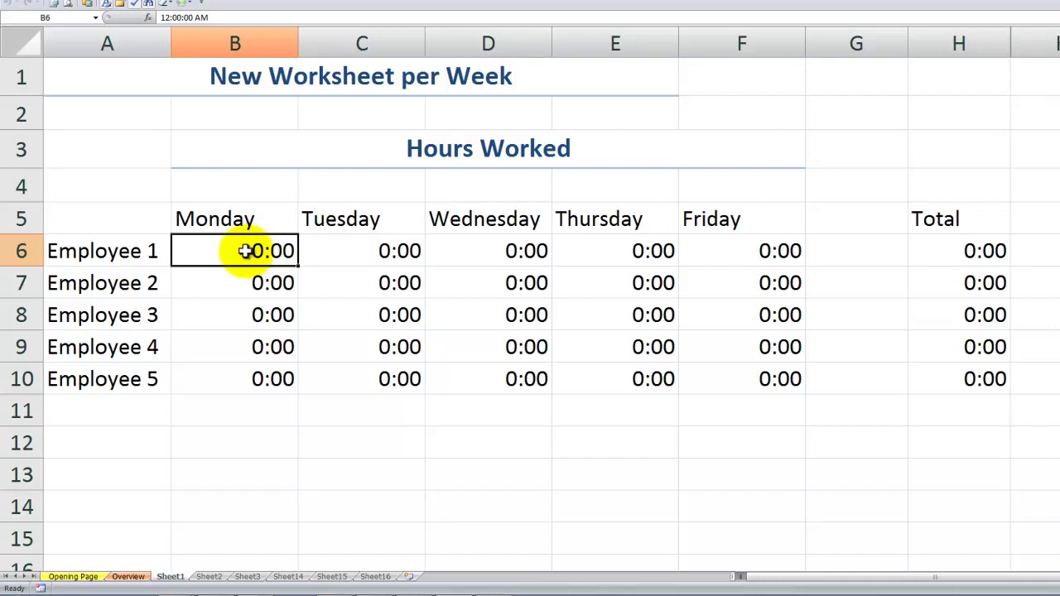
{"action": "double_click", "coordinate": [983, 251]}
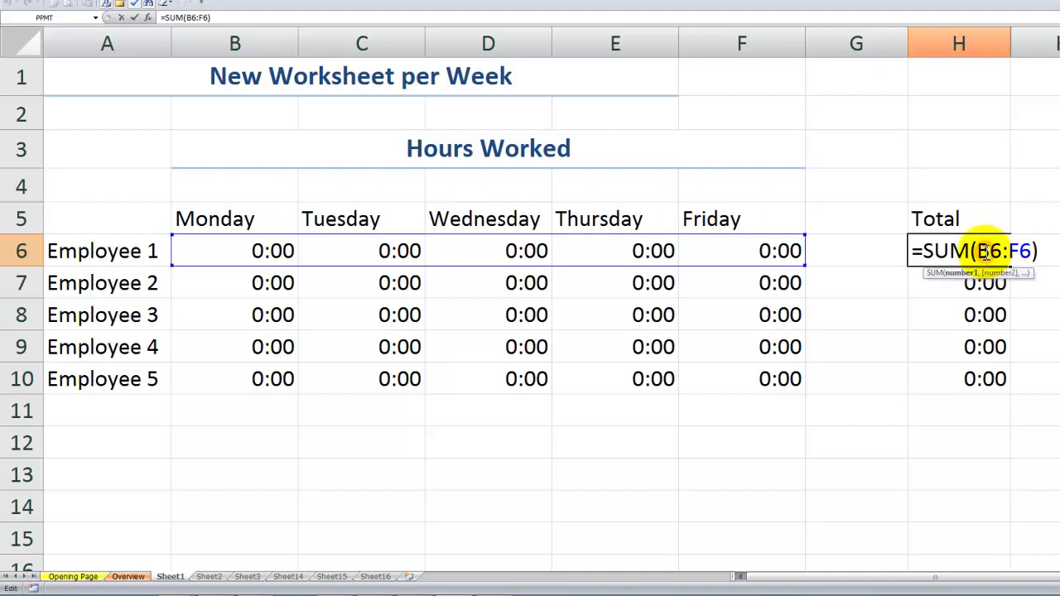
{"action": "key", "text": "Escape"}
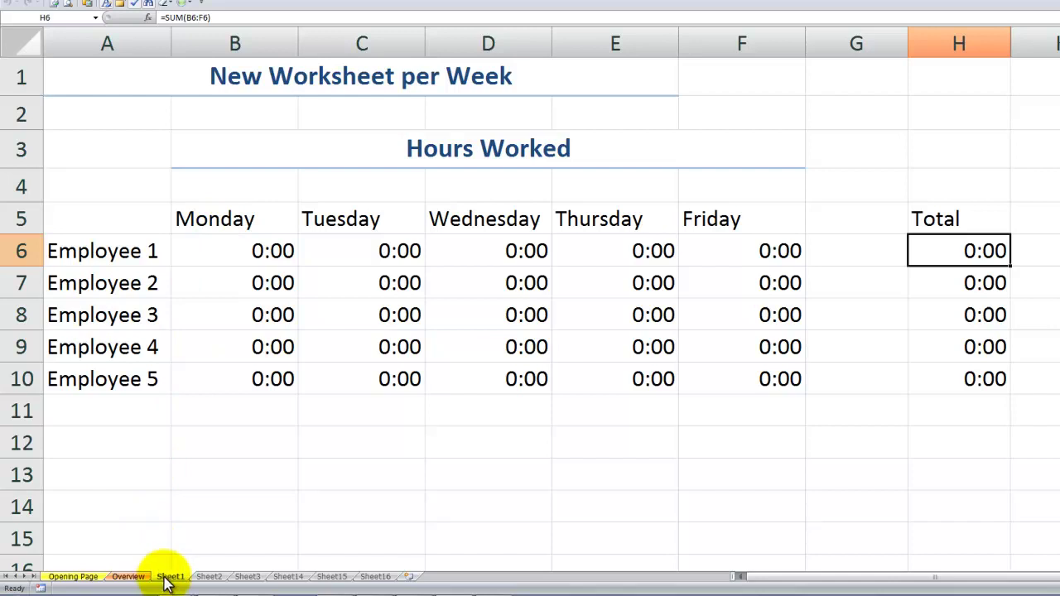
{"action": "left_click", "coordinate": [123, 578]}
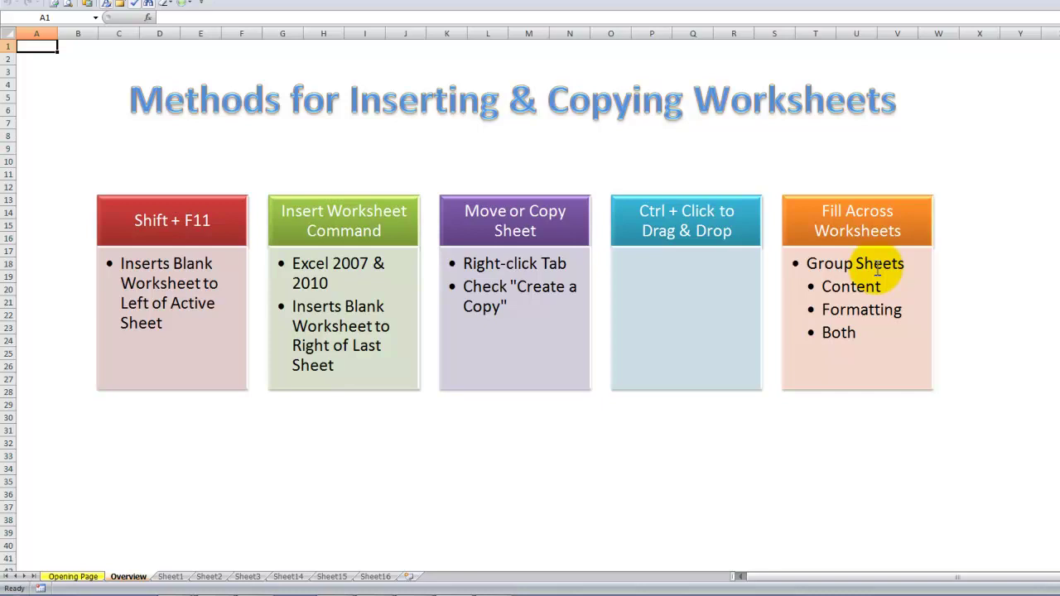
Group Sheet1 through Sheet16 and fill the schedule range A1:H10 across the grouped worksheets with the All option
{"action": "left_click", "coordinate": [169, 578]}
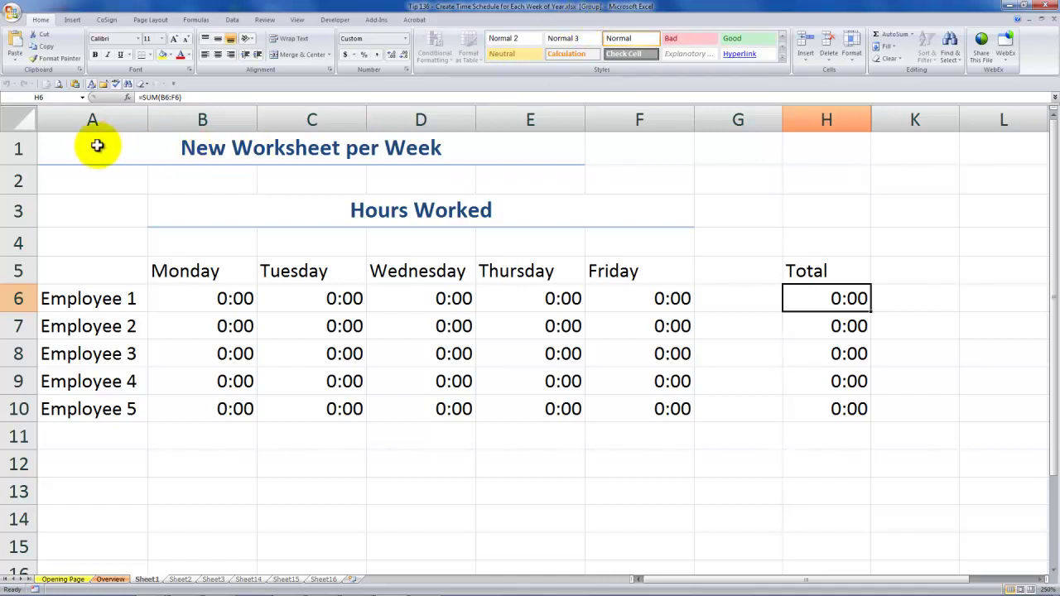
{"action": "left_click_drag", "start_coordinate": [96, 146], "coordinate": [788, 407]}
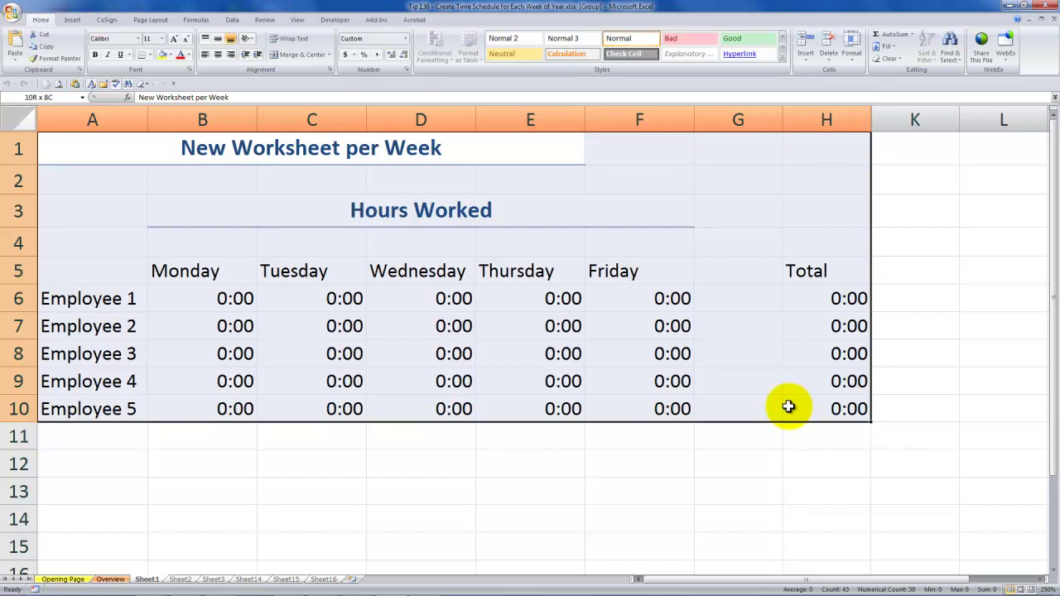
{"action": "left_click_drag", "start_coordinate": [789, 406], "coordinate": [786, 405]}
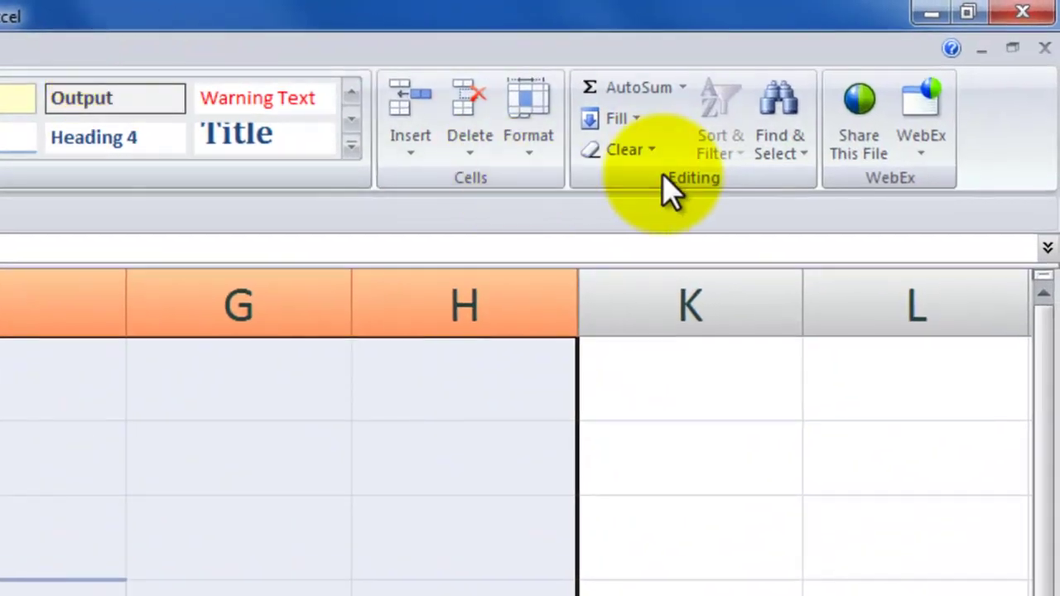
{"action": "left_click", "coordinate": [638, 121]}
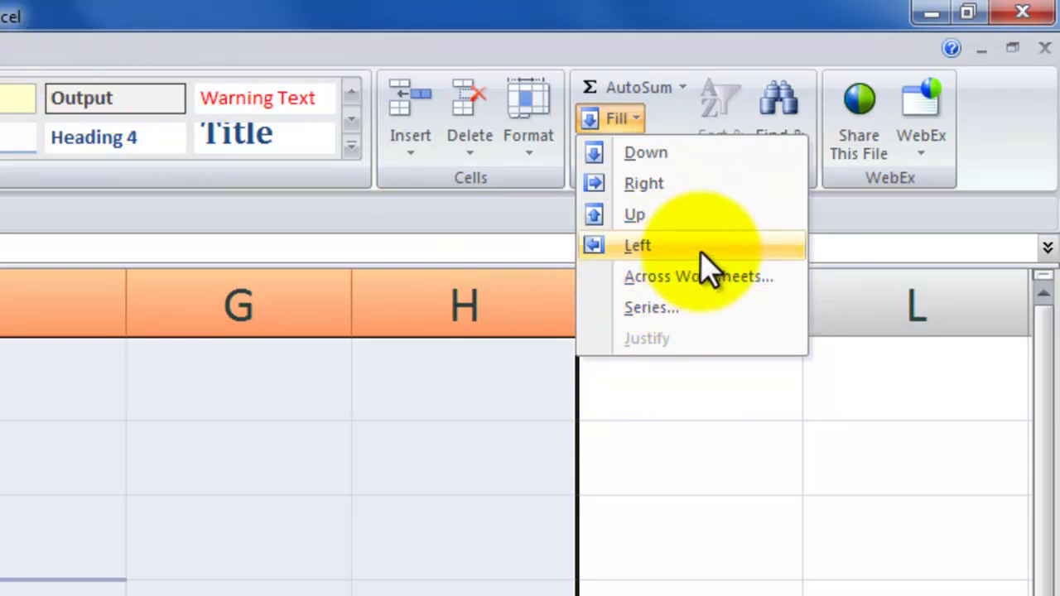
{"action": "left_click", "coordinate": [694, 277]}
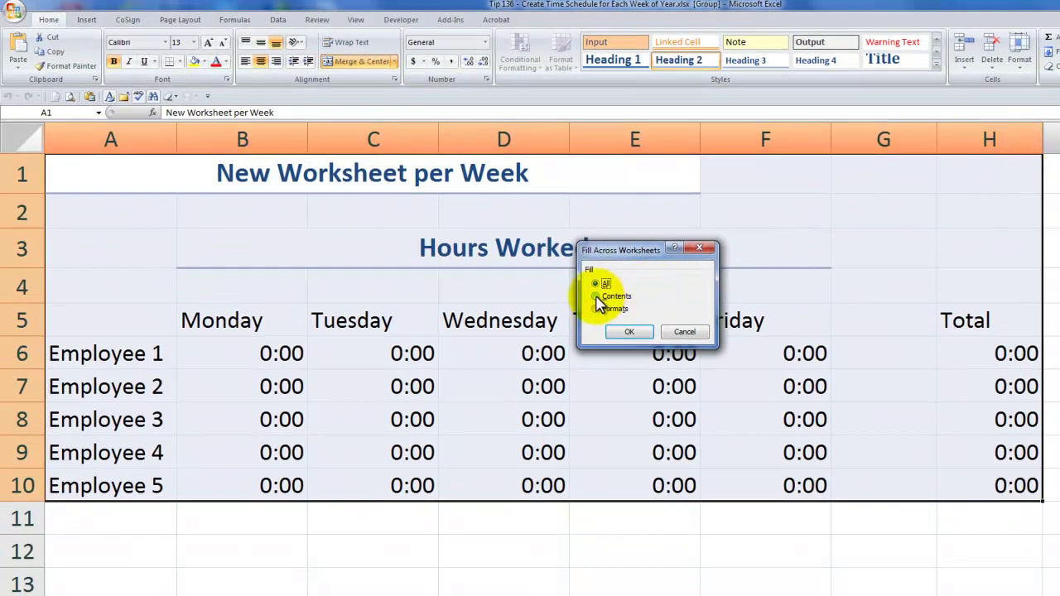
{"action": "left_click", "coordinate": [627, 333]}
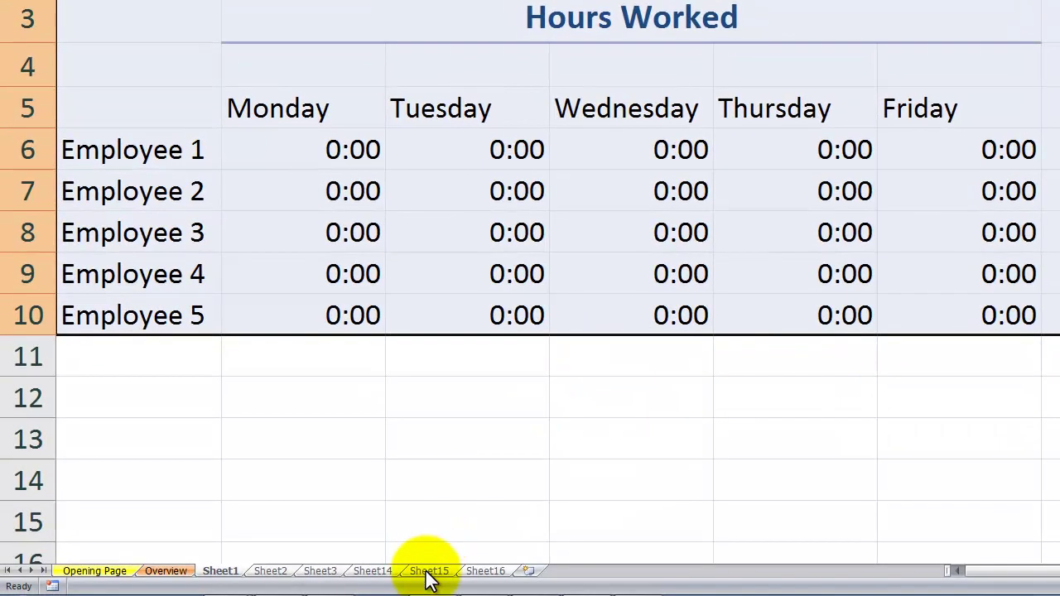
Ungroup the worksheets and check the filled schedule on Sheet1, Sheet2, Sheet3 and Sheet14
{"action": "right_click", "coordinate": [429, 572]}
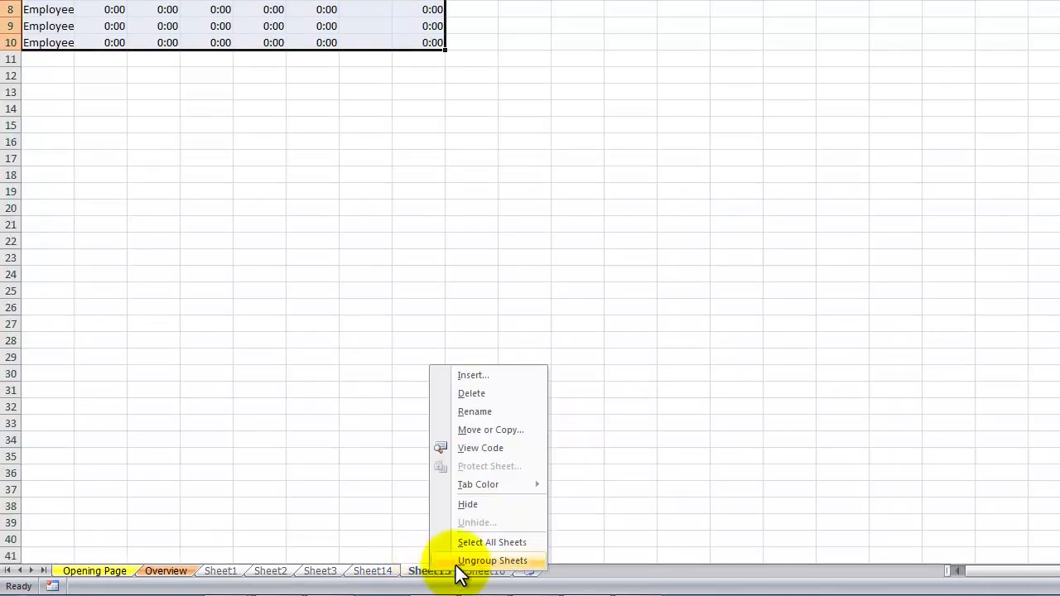
{"action": "left_click", "coordinate": [466, 563]}
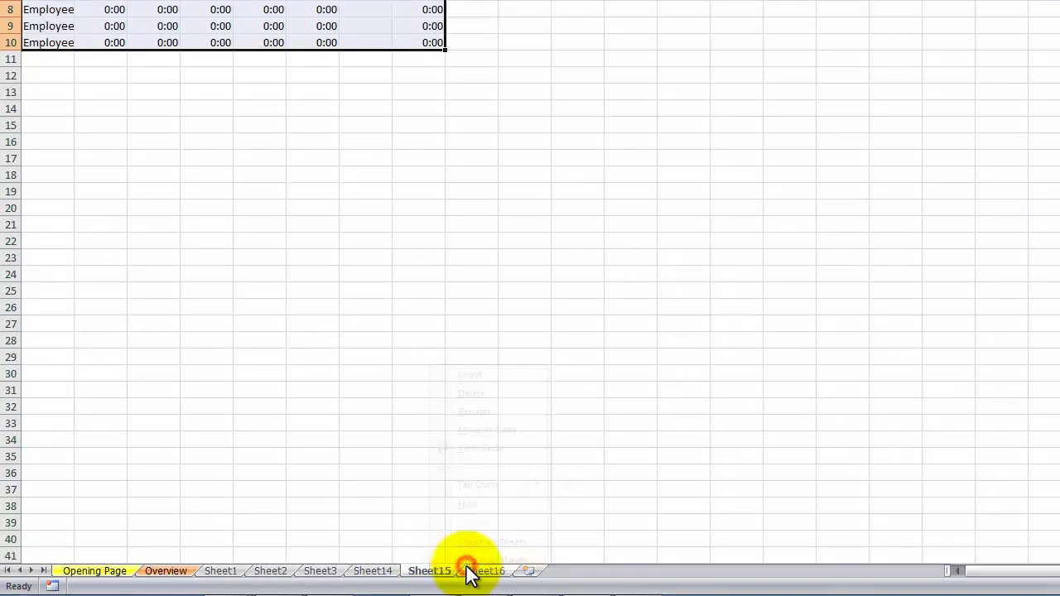
{"action": "left_click", "coordinate": [211, 572]}
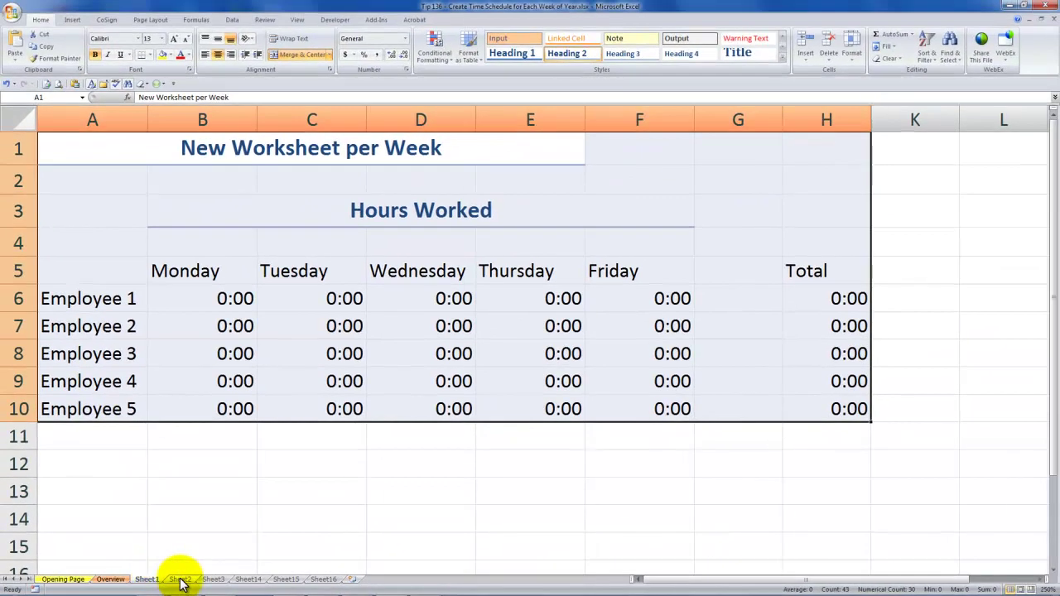
{"action": "left_click", "coordinate": [181, 580]}
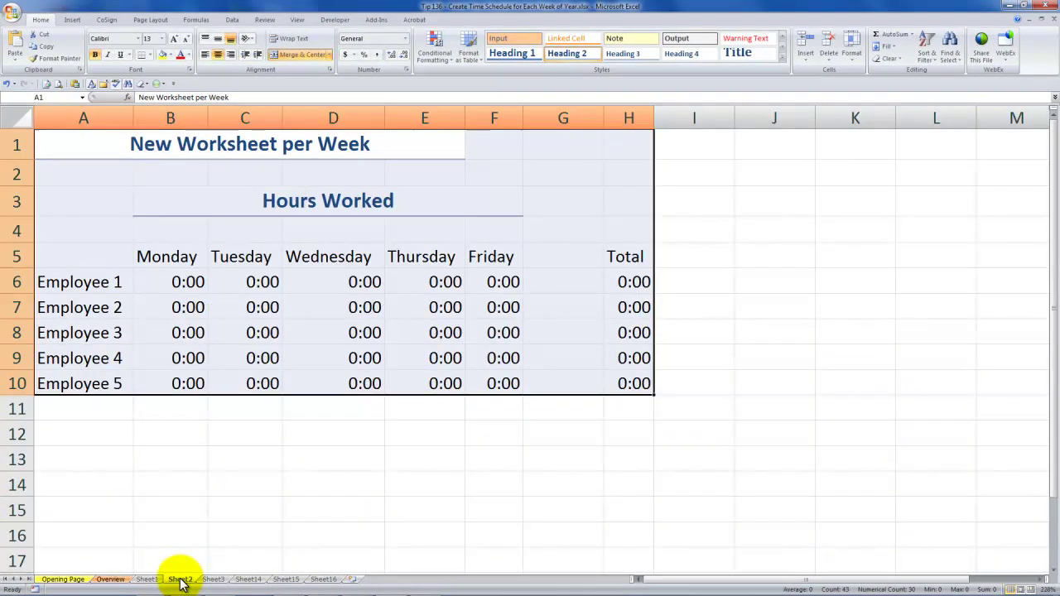
{"action": "left_click", "coordinate": [203, 580]}
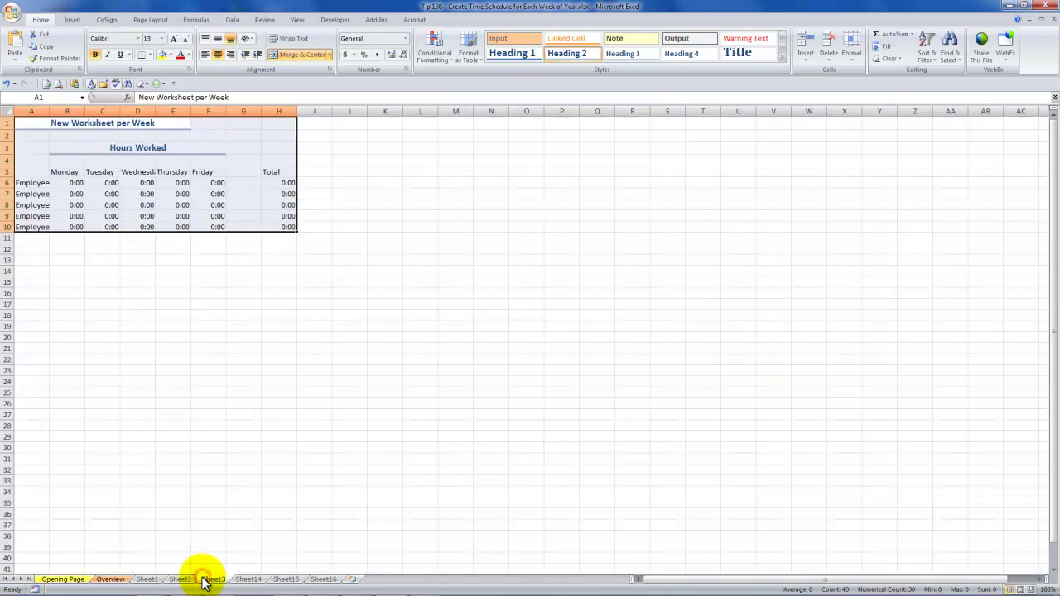
{"action": "left_click", "coordinate": [242, 580]}
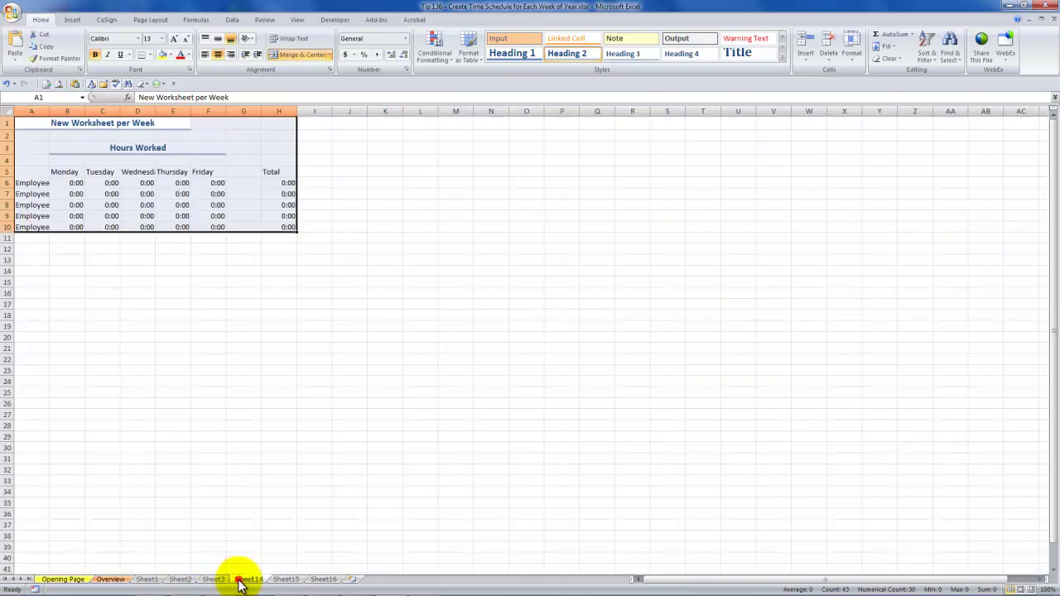
On Sheet15, autofit column A to its labels and extend the employee list from A10 down to Employee 7
{"action": "left_click", "coordinate": [289, 580]}
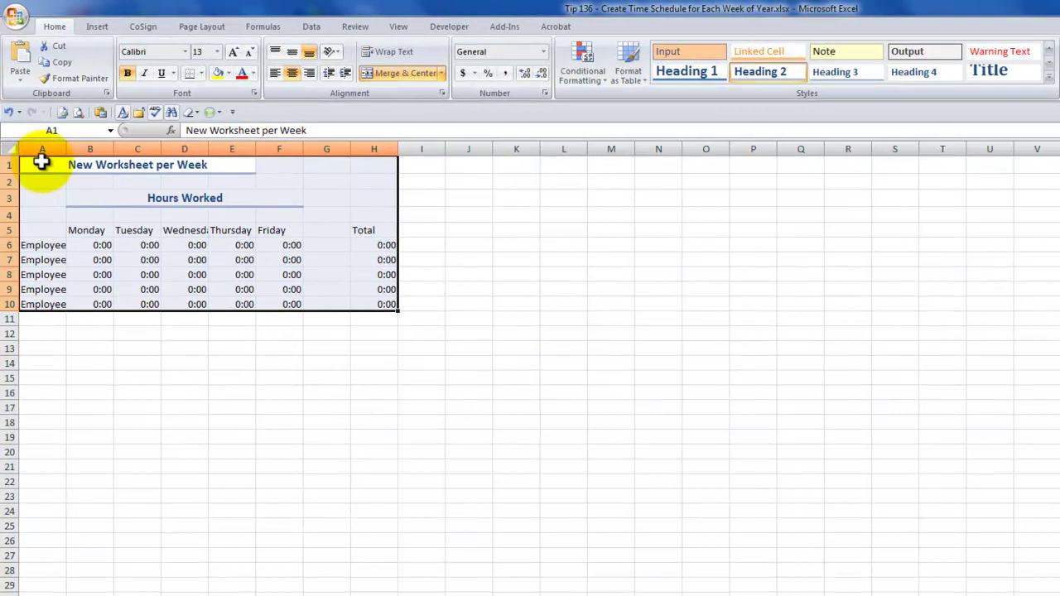
{"action": "left_click_drag", "start_coordinate": [41, 163], "coordinate": [453, 385]}
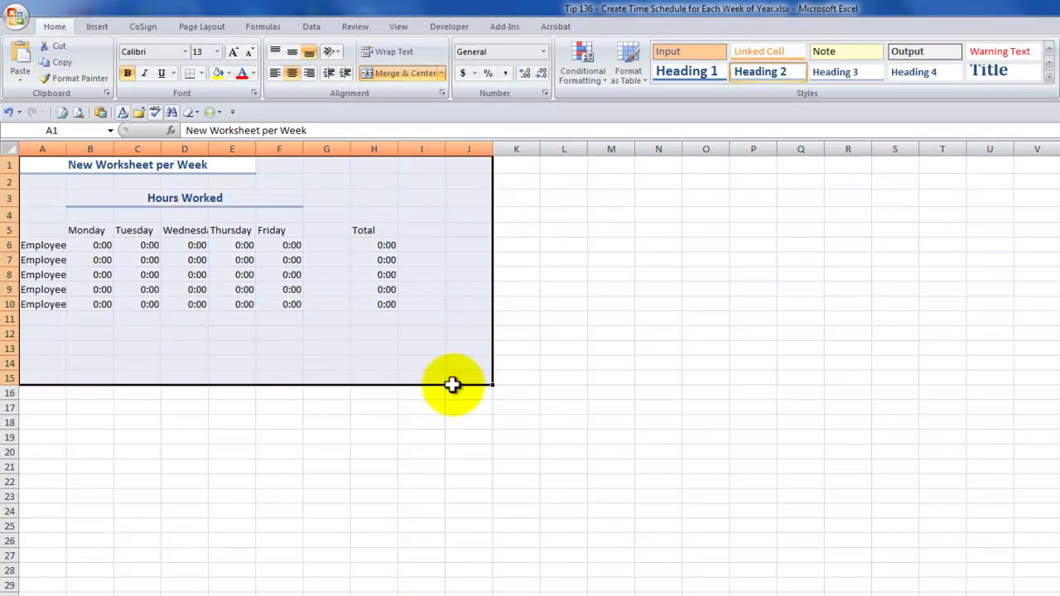
{"action": "left_click", "coordinate": [396, 28]}
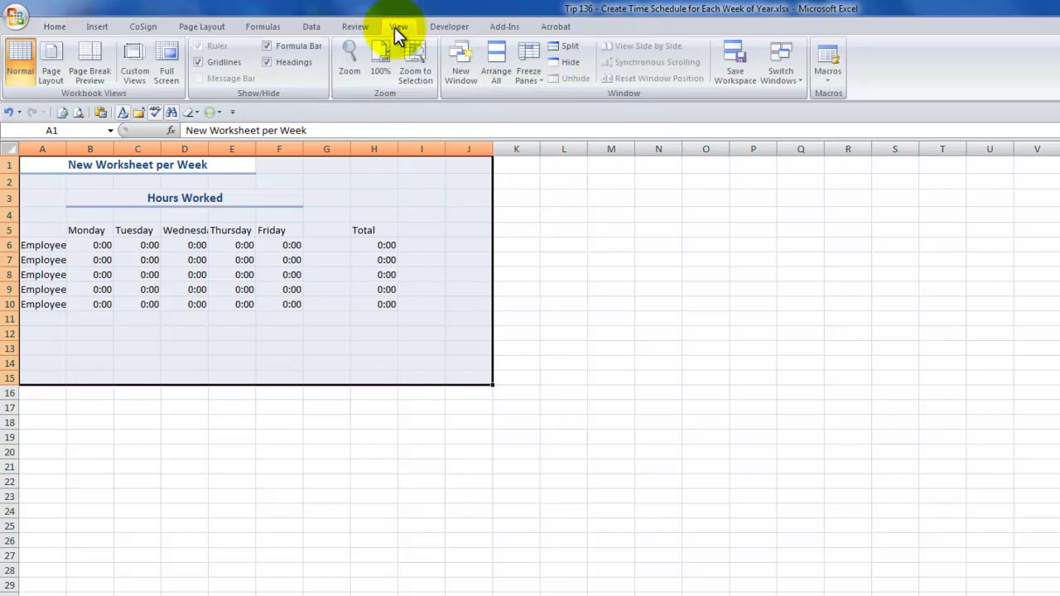
{"action": "left_click", "coordinate": [415, 70]}
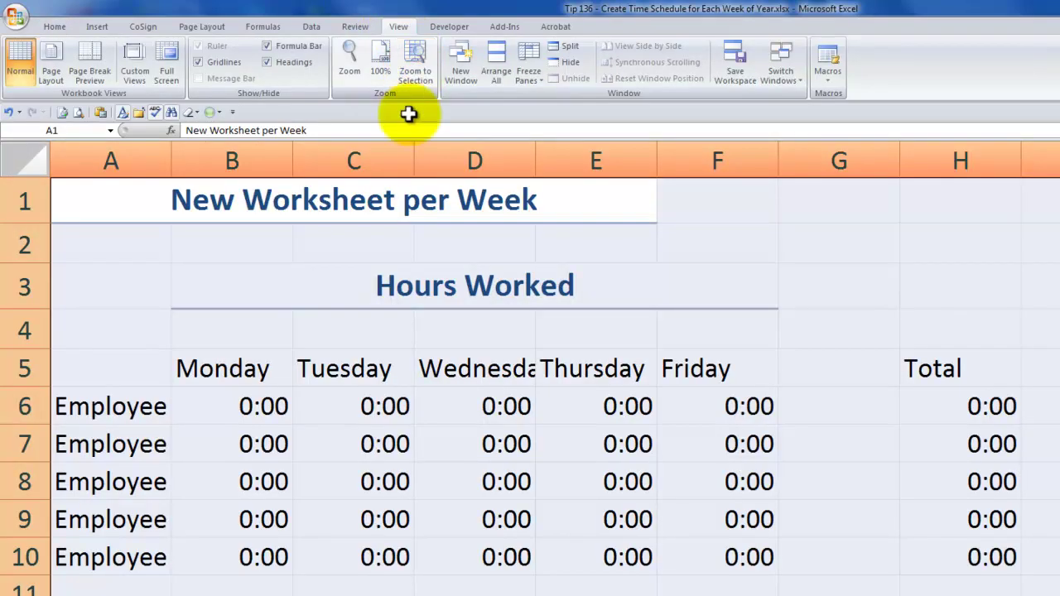
{"action": "left_click", "coordinate": [135, 587]}
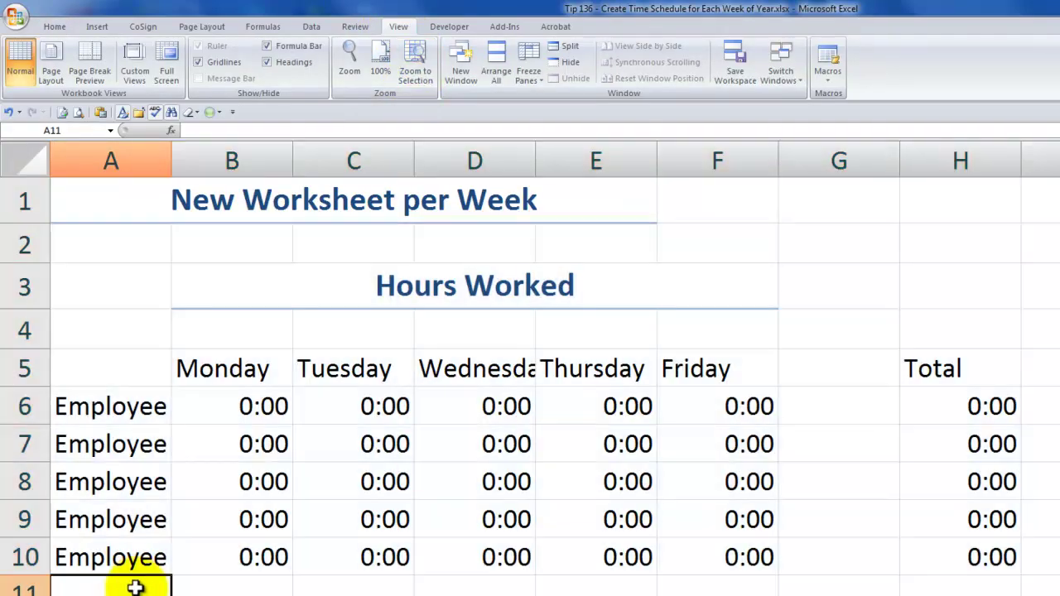
{"action": "double_click", "coordinate": [172, 158]}
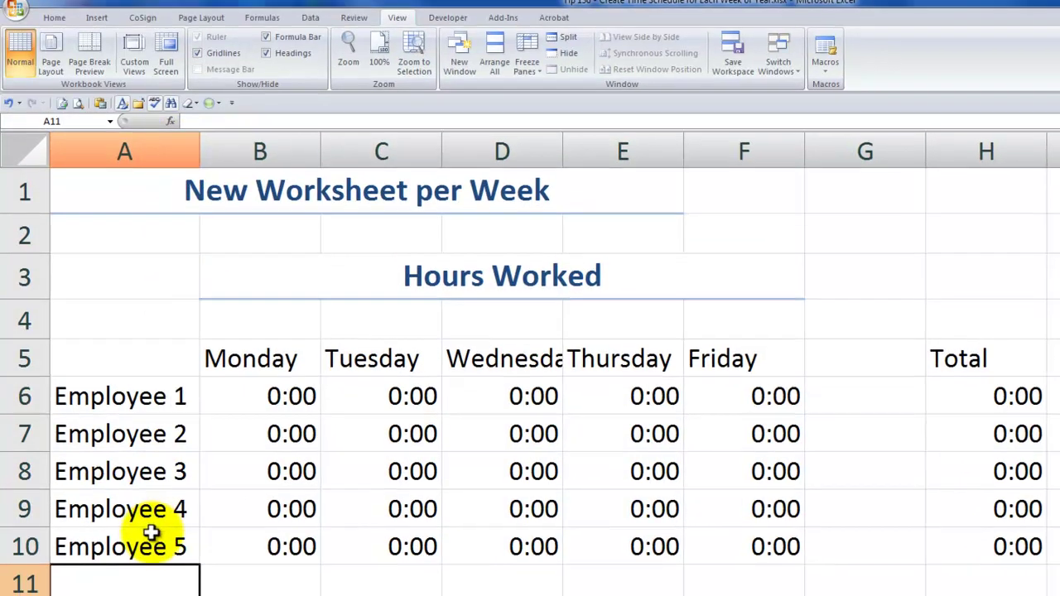
{"action": "left_click", "coordinate": [151, 539]}
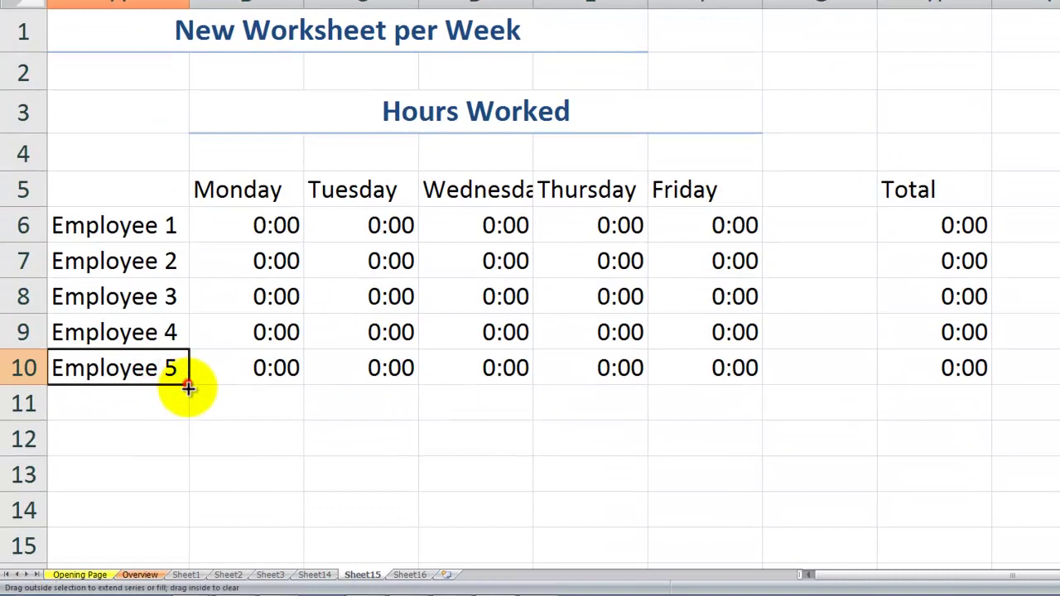
{"action": "left_click_drag", "start_coordinate": [188, 387], "coordinate": [171, 450]}
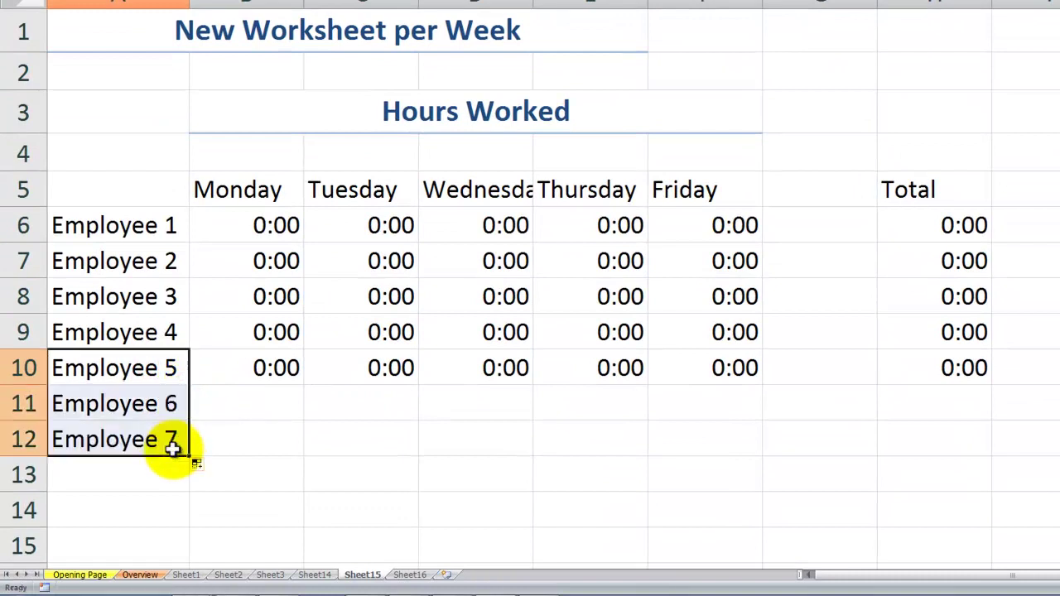
Copy the formatting of Employee 5's Monday to Friday hours onto B11:F12 with Format Painter
{"action": "left_click", "coordinate": [262, 368]}
{"action": "left_click_drag", "start_coordinate": [262, 368], "coordinate": [701, 378]}
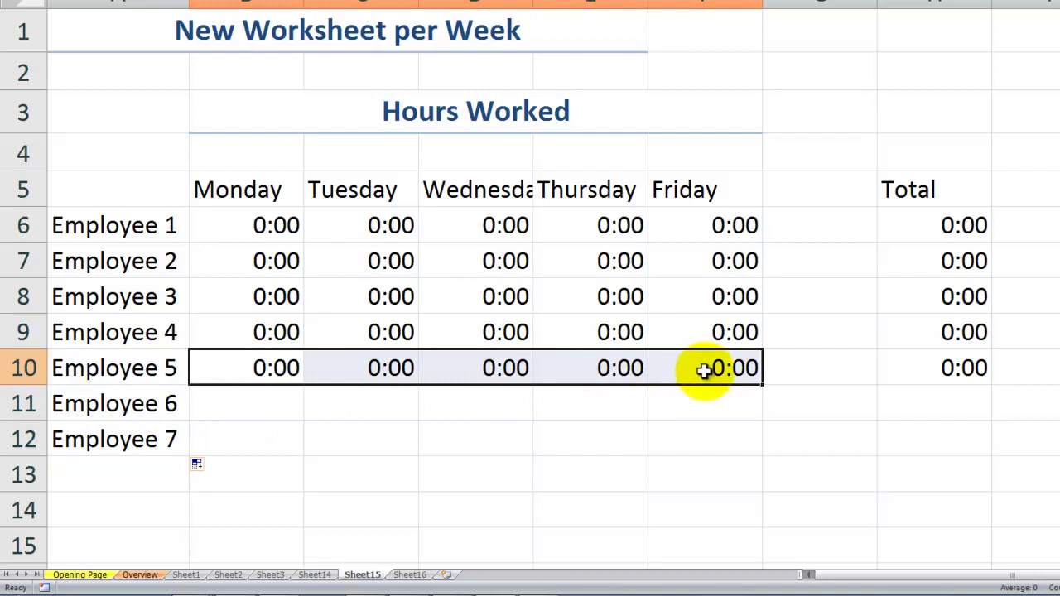
{"action": "right_click", "coordinate": [700, 372]}
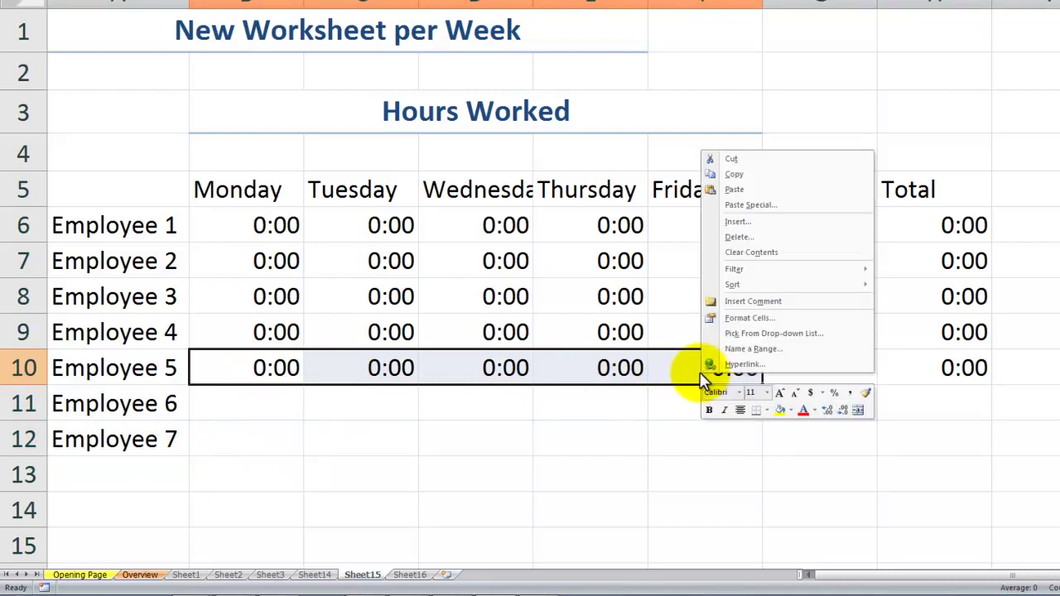
{"action": "left_click", "coordinate": [866, 393]}
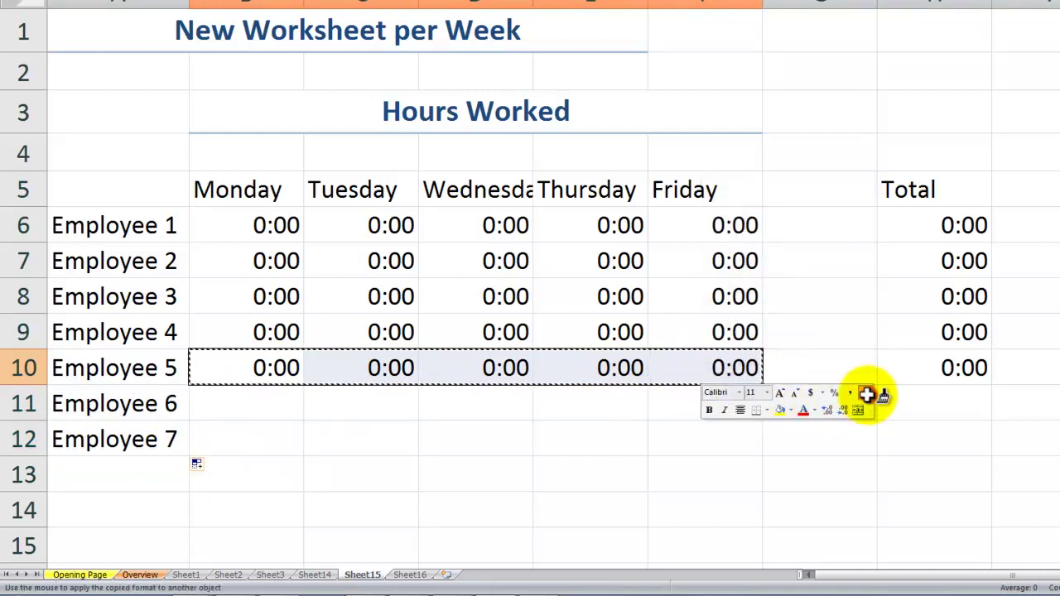
{"action": "mouse_move", "coordinate": [251, 407]}
{"action": "left_mouse_down"}
{"action": "mouse_move", "coordinate": [440, 407]}
{"action": "mouse_move", "coordinate": [710, 456]}
{"action": "mouse_move", "coordinate": [703, 440]}
{"action": "left_mouse_up"}
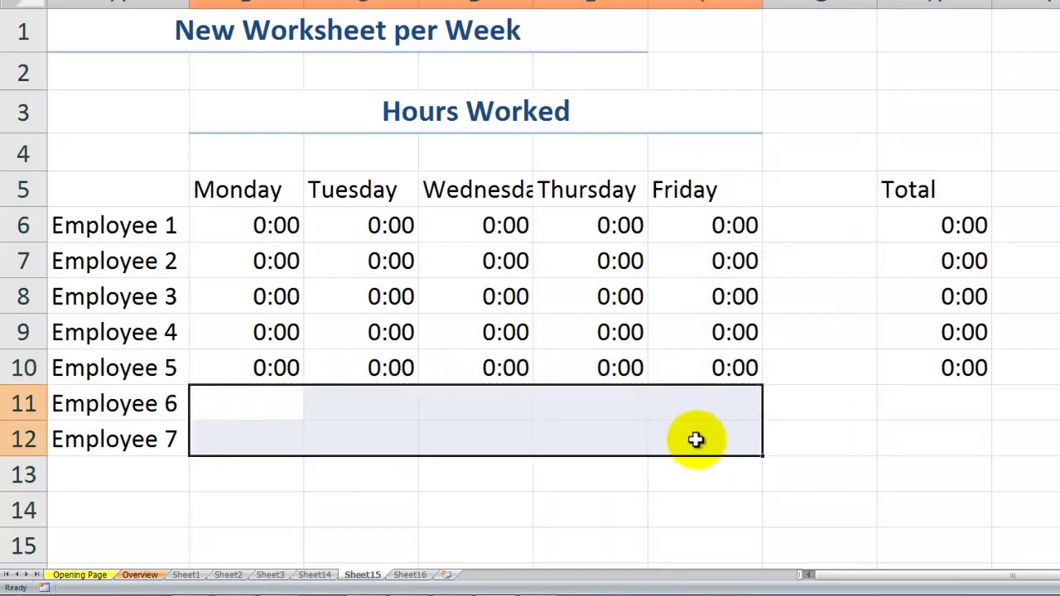
Fill Employee 5's Total formula down to row 12 and copy the Monday time in B10 into B11:F12
{"action": "left_click", "coordinate": [961, 369]}
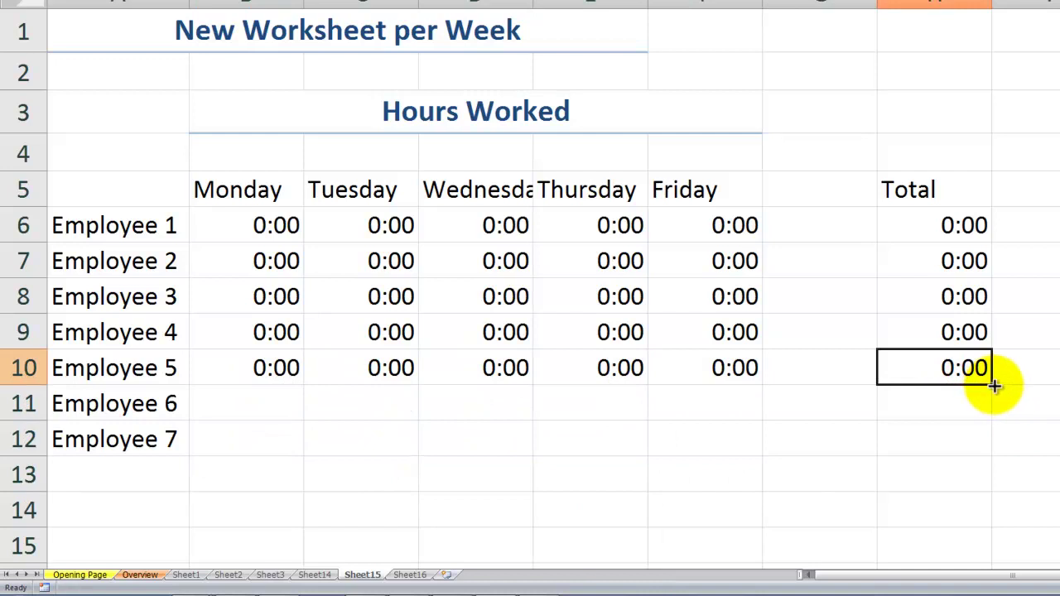
{"action": "left_click_drag", "start_coordinate": [989, 383], "coordinate": [983, 443]}
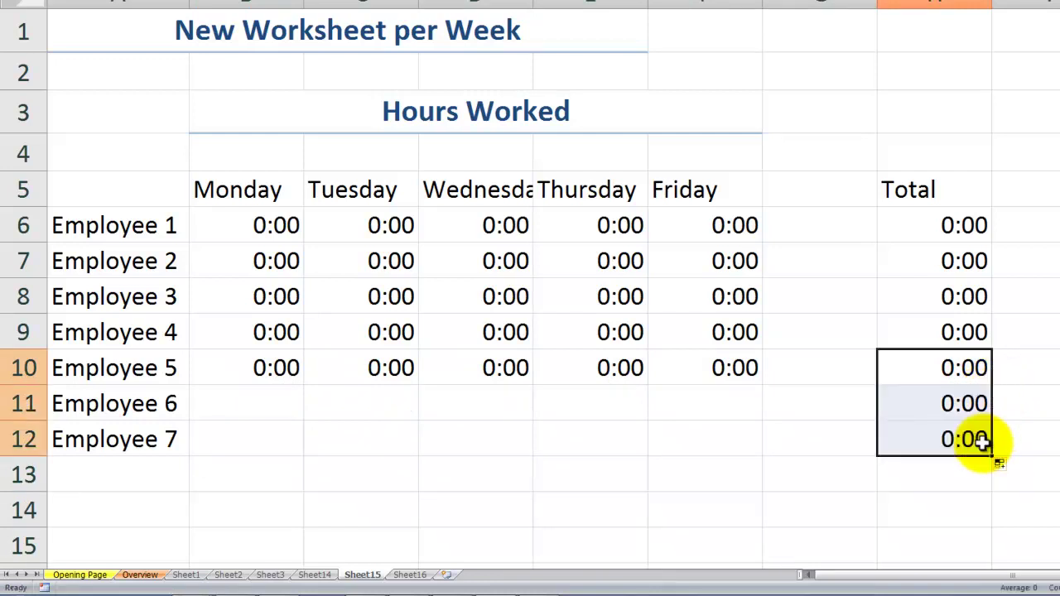
{"action": "left_click", "coordinate": [274, 370]}
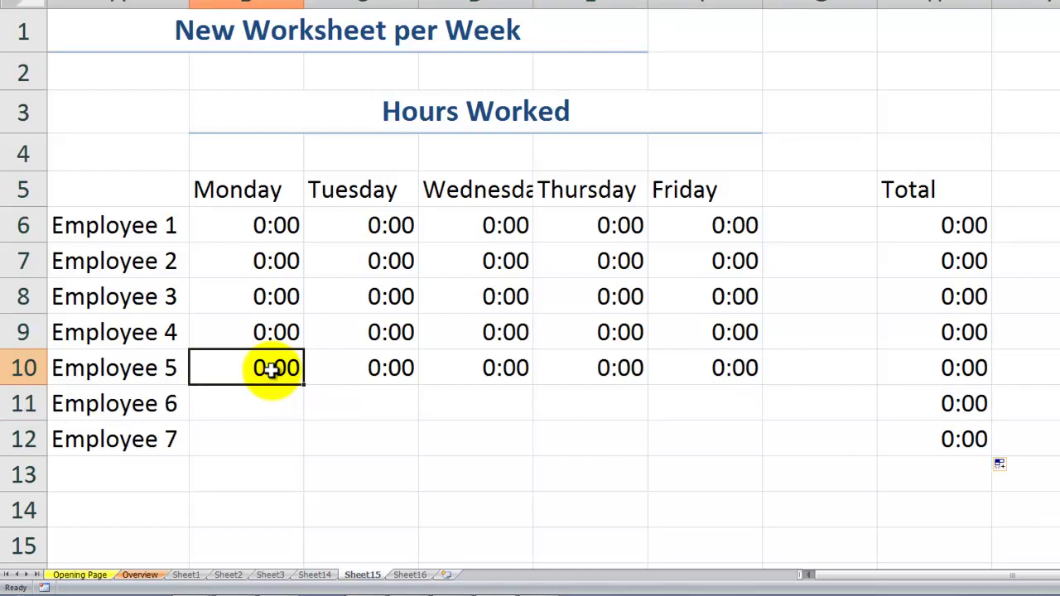
{"action": "key", "text": "ctrl+c"}
{"action": "left_click_drag", "start_coordinate": [258, 403], "coordinate": [724, 442]}
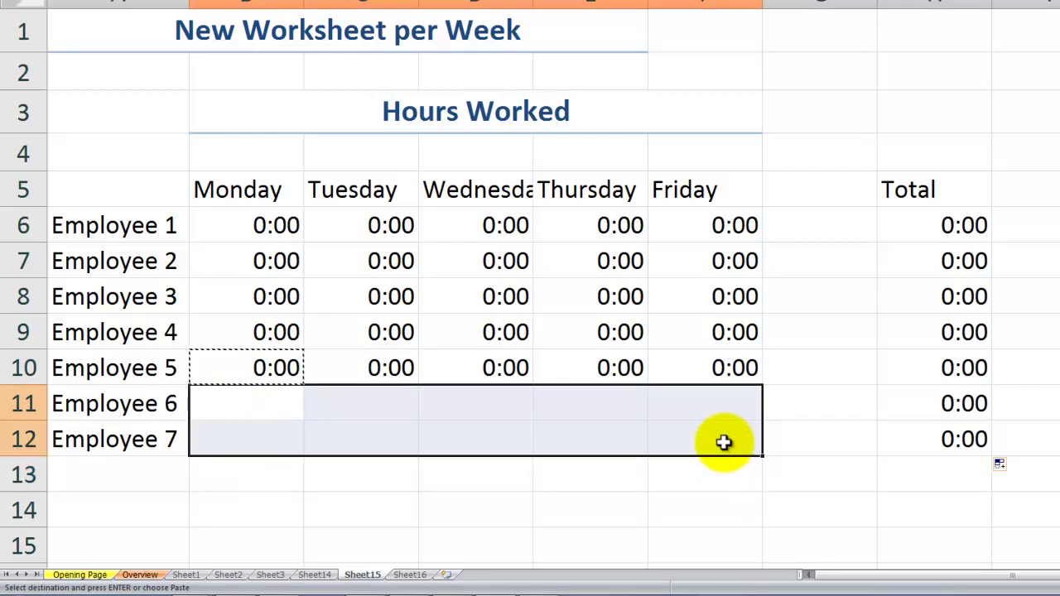
{"action": "key", "text": "ctrl+v"}
{"action": "key", "text": "Escape"}
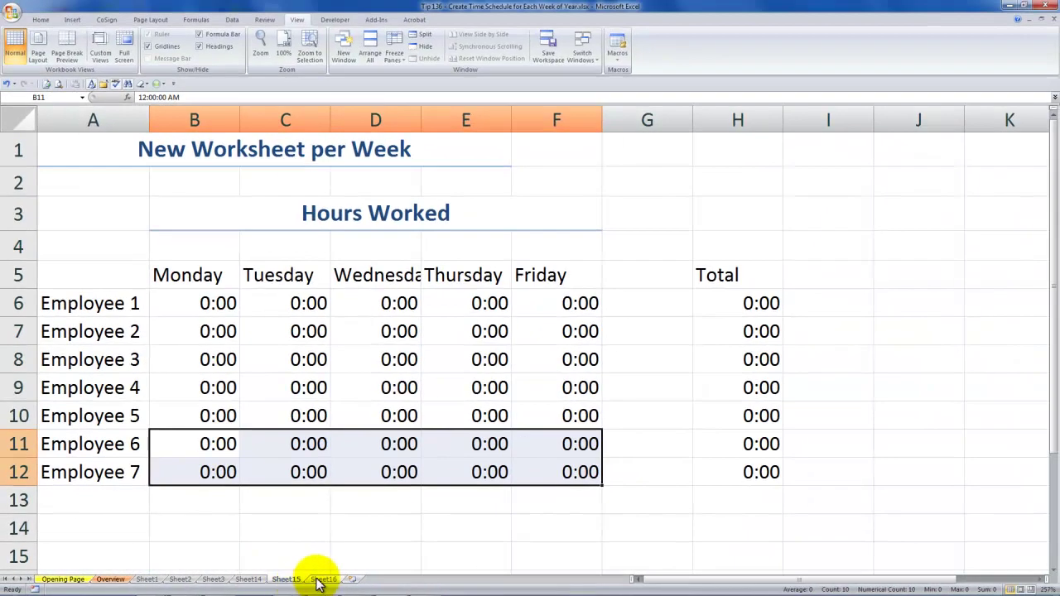
Autofit column A on Sheet16, and group Sheet15 with Sheet16 keeping Sheet15 active
{"action": "left_click", "coordinate": [321, 580]}
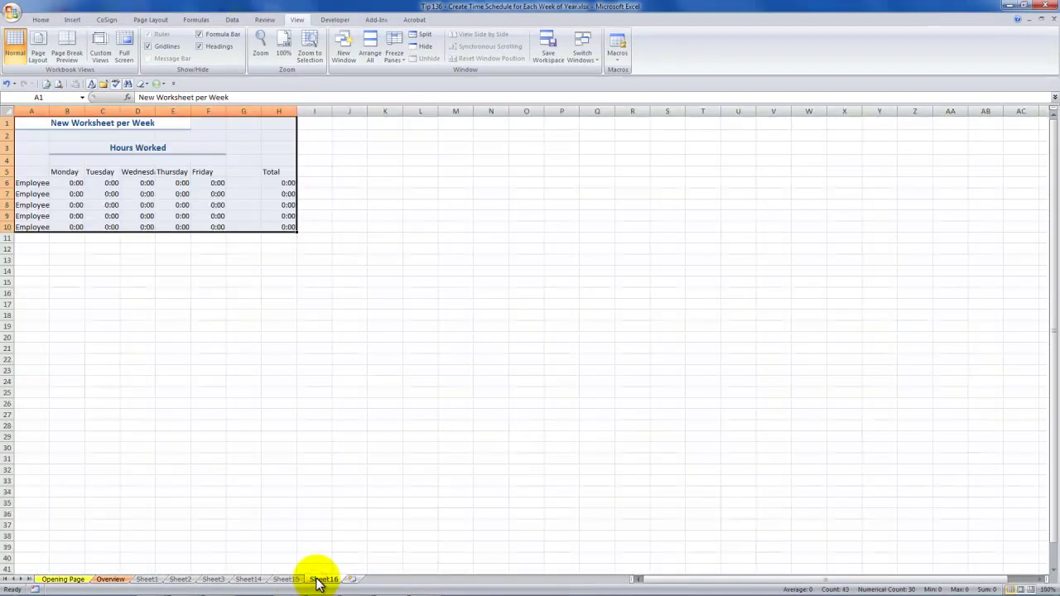
{"action": "double_click", "coordinate": [51, 108]}
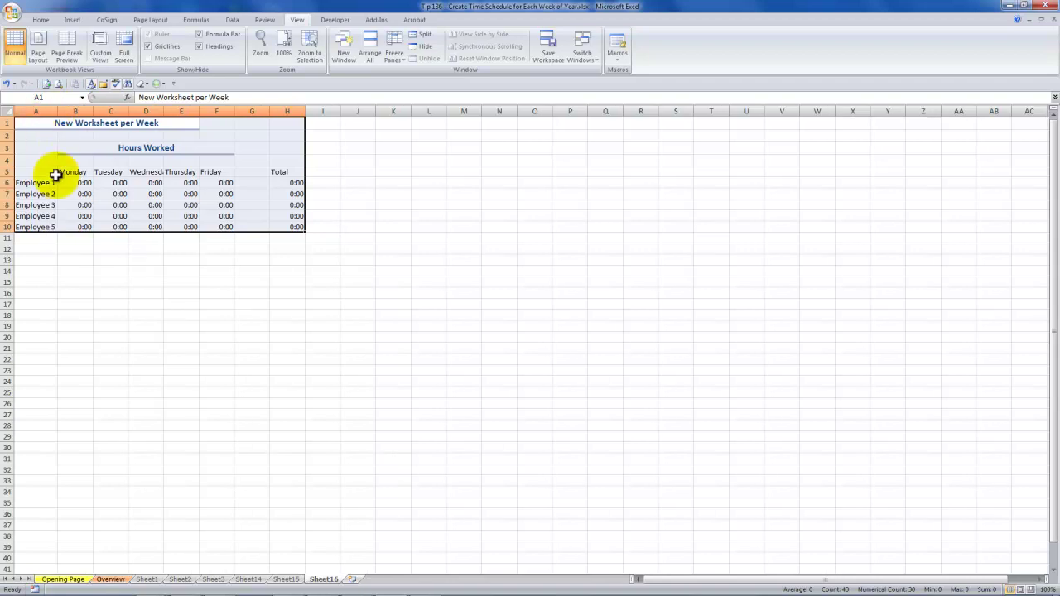
{"action": "left_click", "coordinate": [286, 580]}
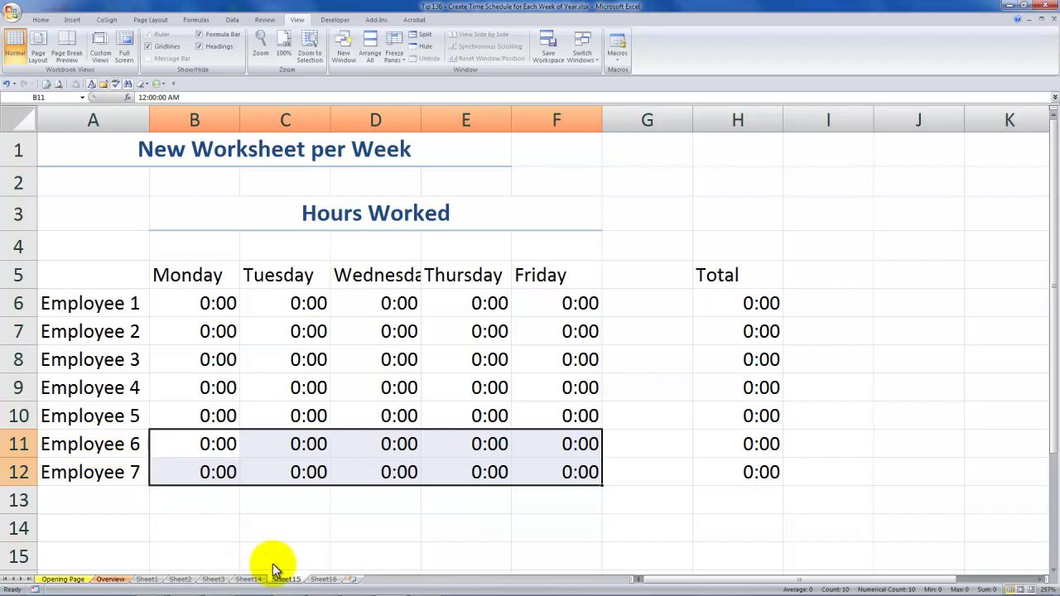
{"action": "left_click", "coordinate": [322, 579], "text": "shift"}
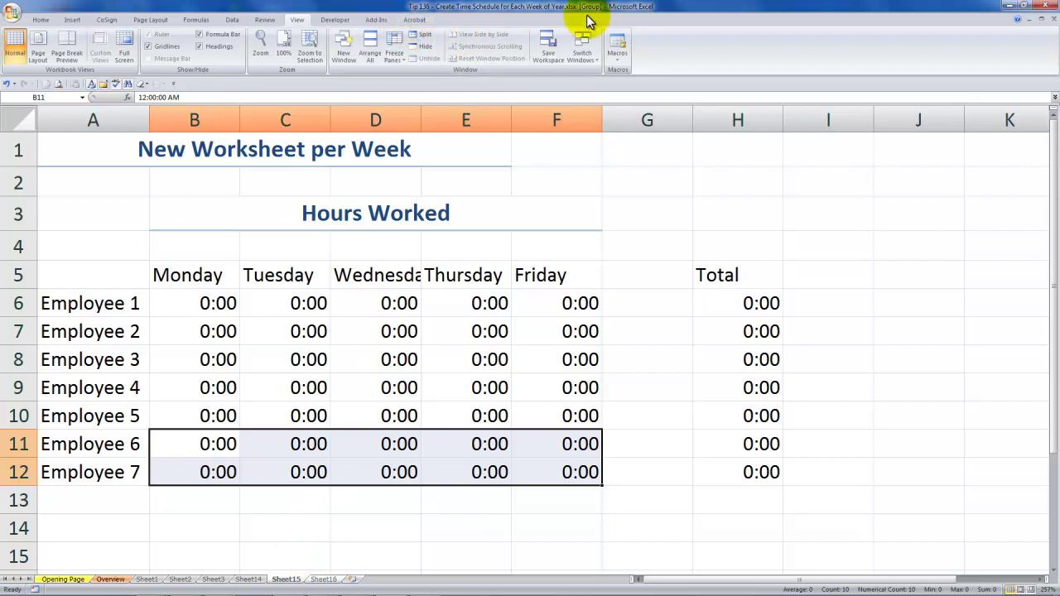
Fill the Employee 6 and Employee 7 rows, A11:H12, across the grouped worksheets with the All option
{"action": "left_click_drag", "start_coordinate": [99, 448], "coordinate": [717, 480]}
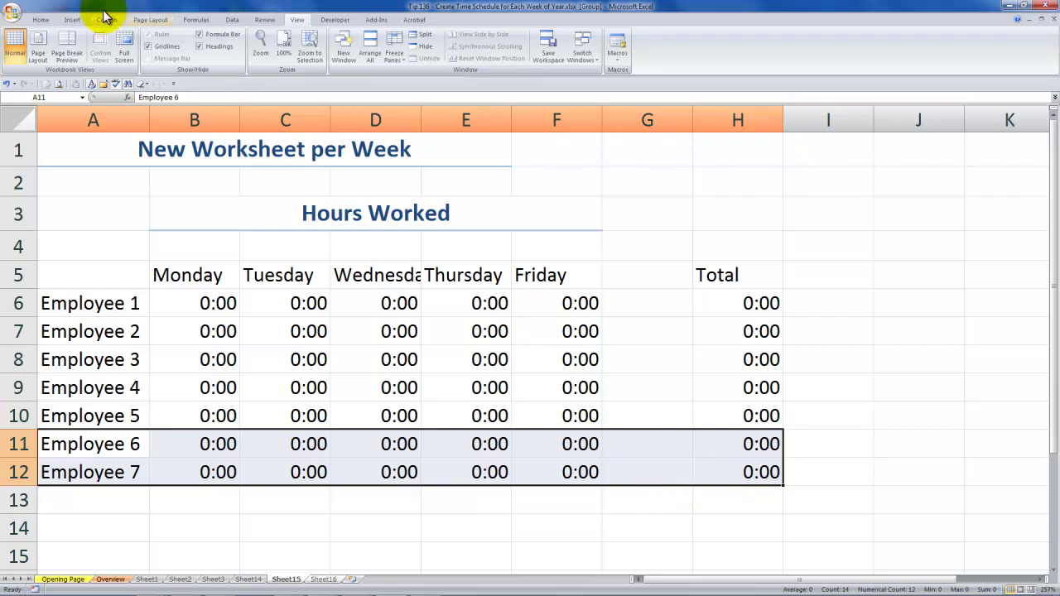
{"action": "left_click", "coordinate": [39, 20]}
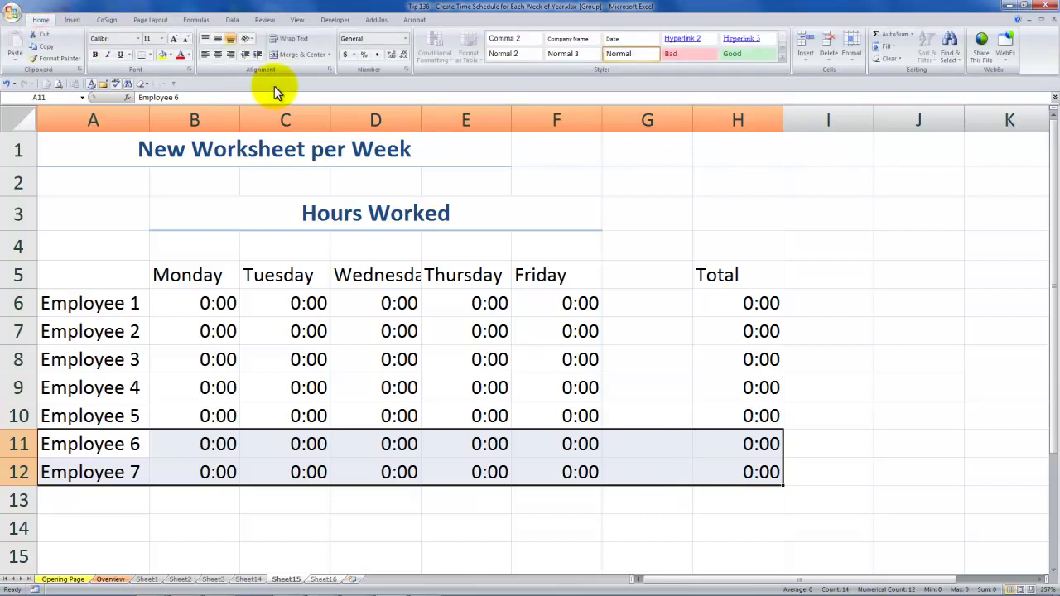
{"action": "left_click", "coordinate": [894, 47]}
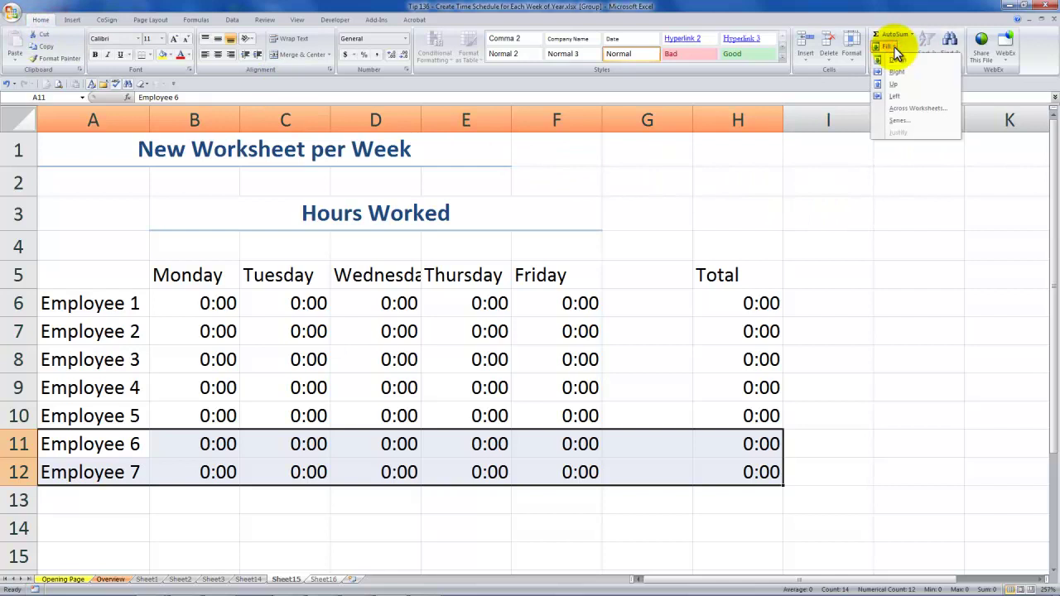
{"action": "left_click", "coordinate": [906, 107]}
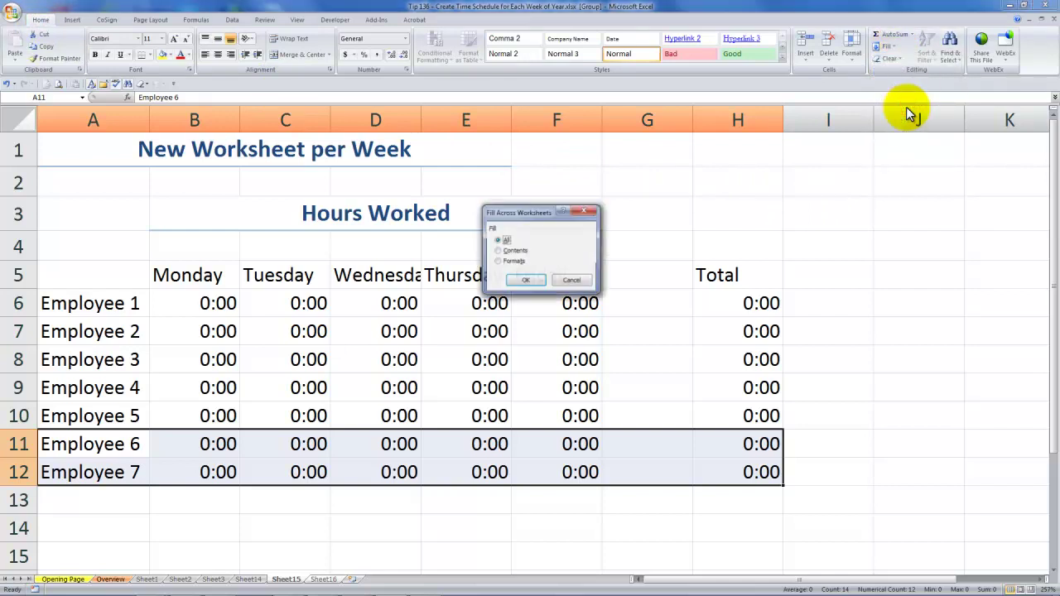
{"action": "left_click", "coordinate": [519, 279]}
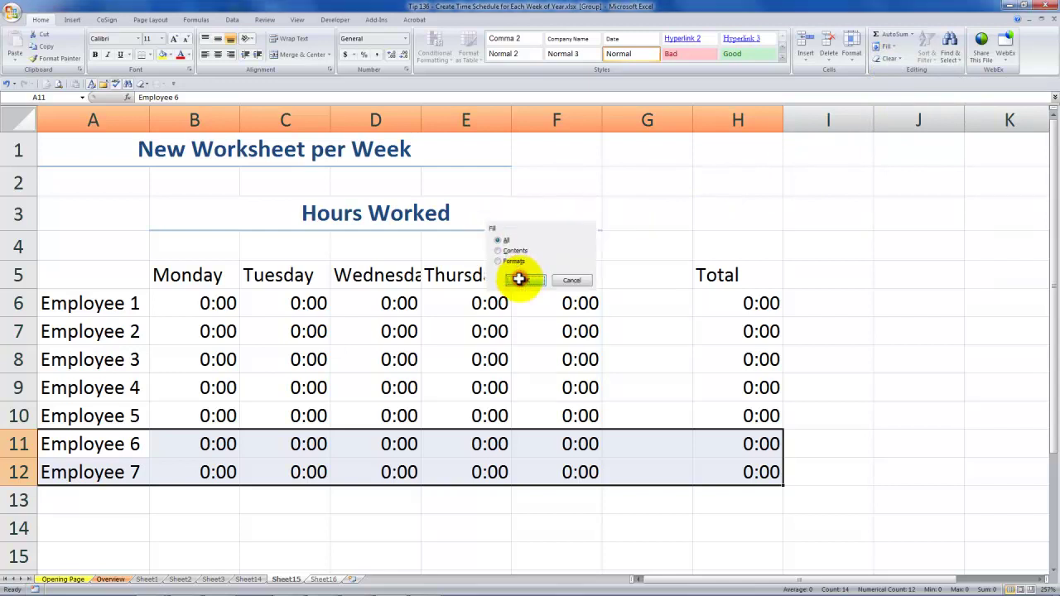
Ungroup the sheets after checking the new employee rows on Sheet16, and view Sheet14 for comparison
{"action": "right_click", "coordinate": [323, 580]}
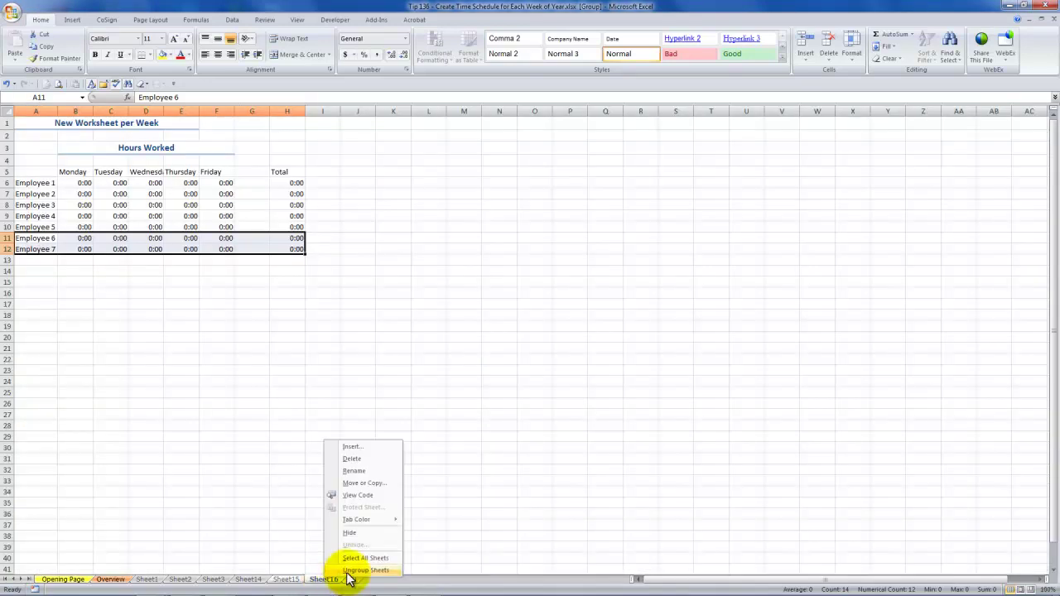
{"action": "left_click", "coordinate": [346, 570]}
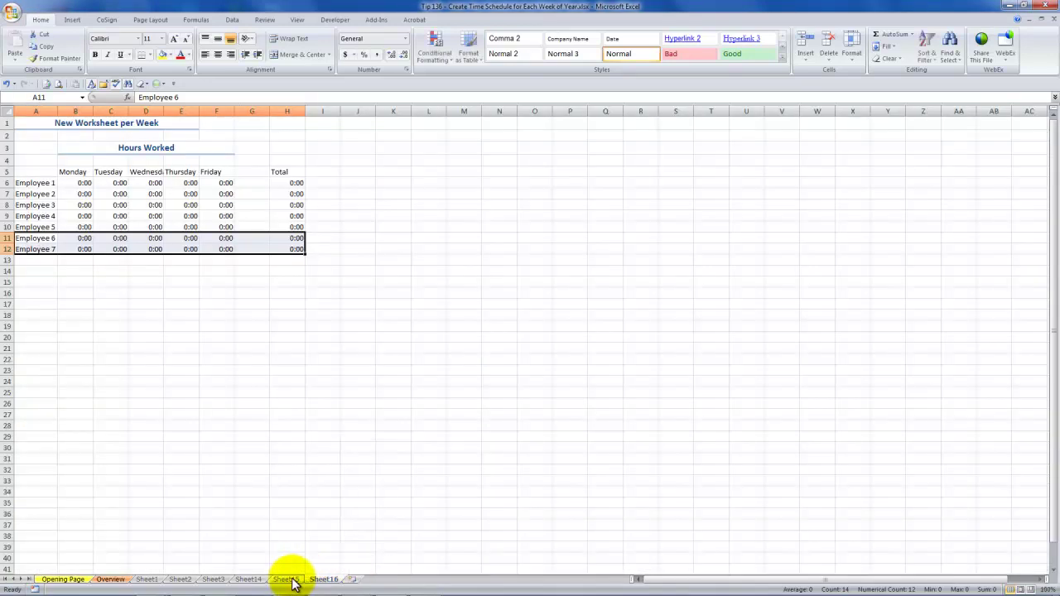
{"action": "left_click", "coordinate": [250, 580]}
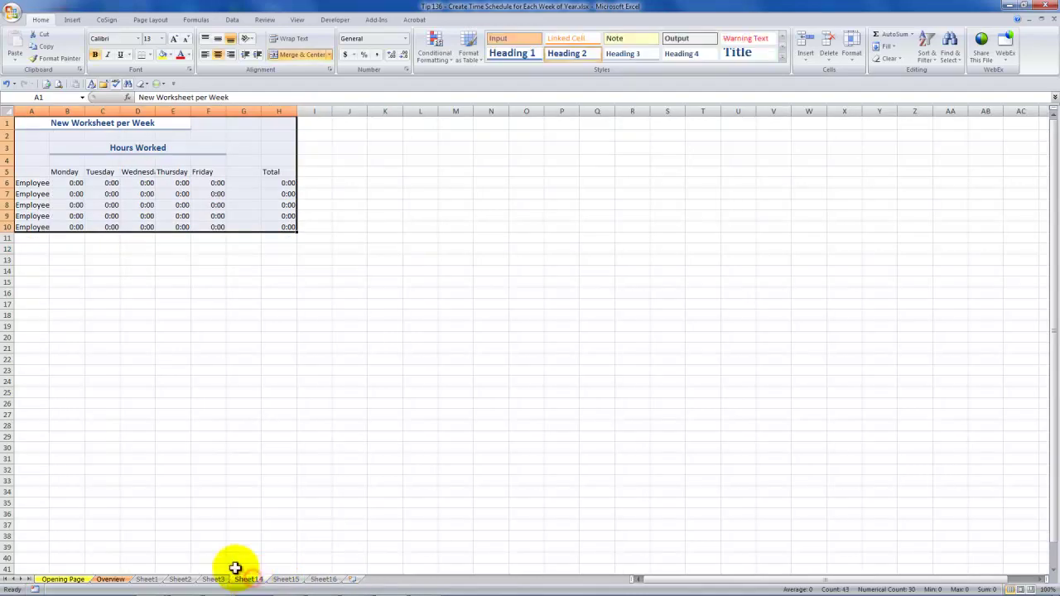
Autofit column A on Sheet14, and check the employee rows on Sheet15 and Sheet16 before returning to the Overview sheet
{"action": "double_click", "coordinate": [50, 110]}
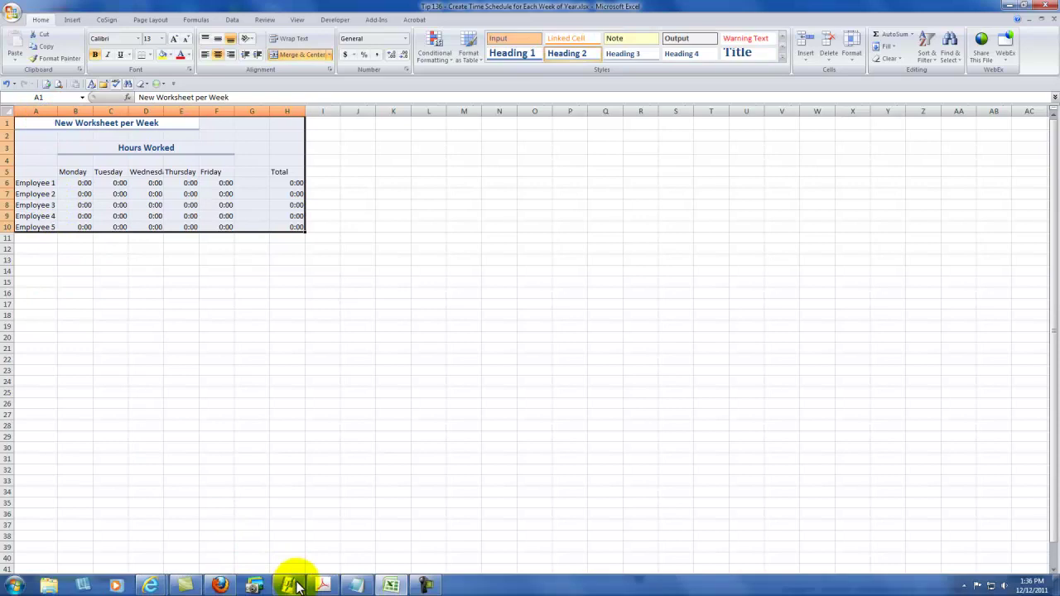
{"action": "left_click", "coordinate": [289, 580]}
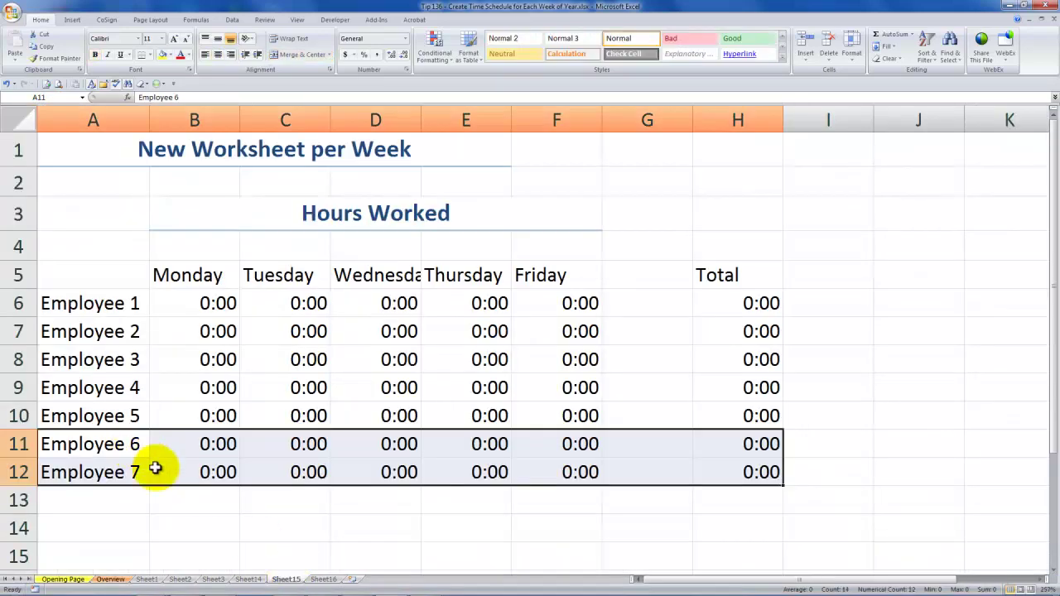
{"action": "left_click", "coordinate": [321, 580]}
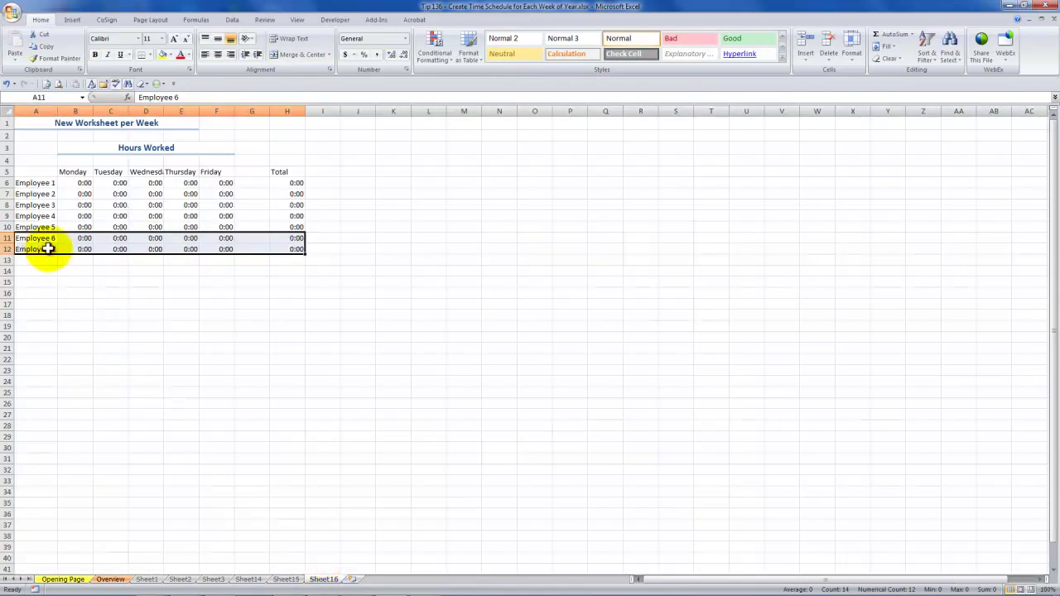
{"action": "left_click", "coordinate": [111, 580]}
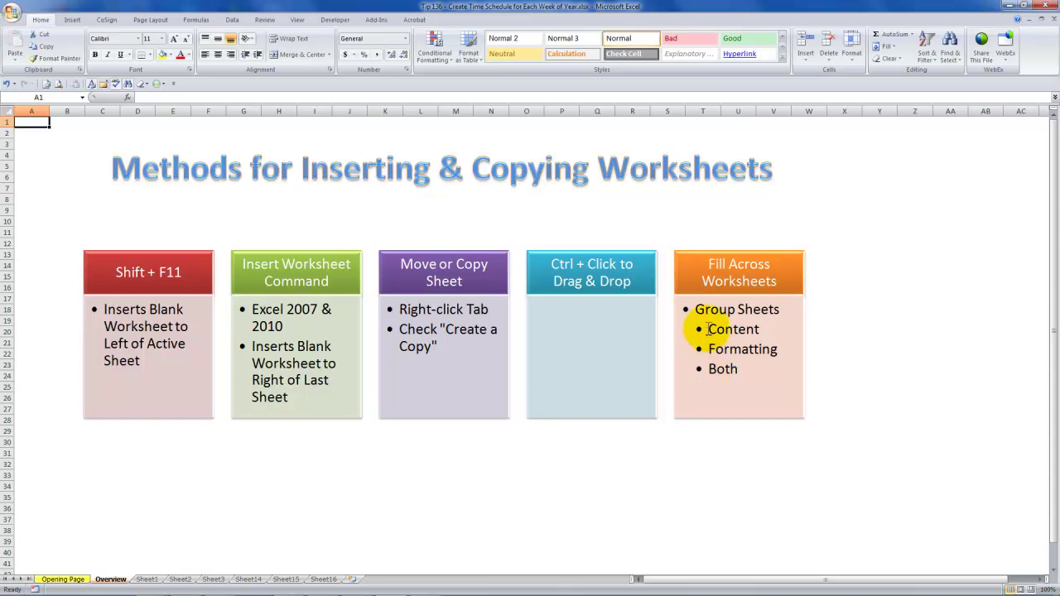
Switch to Firefox, view the Master Excel in Minutes products and RSS feed page of The Company Rocks shop, and return to Excel
{"action": "mouse_move", "coordinate": [339, 587]}
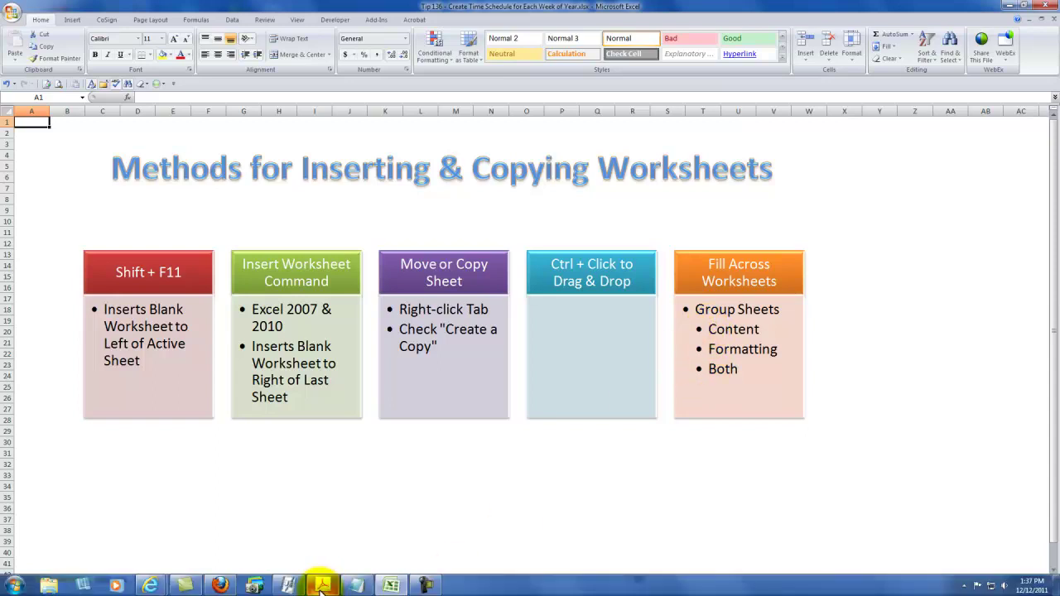
{"action": "left_click", "coordinate": [220, 584]}
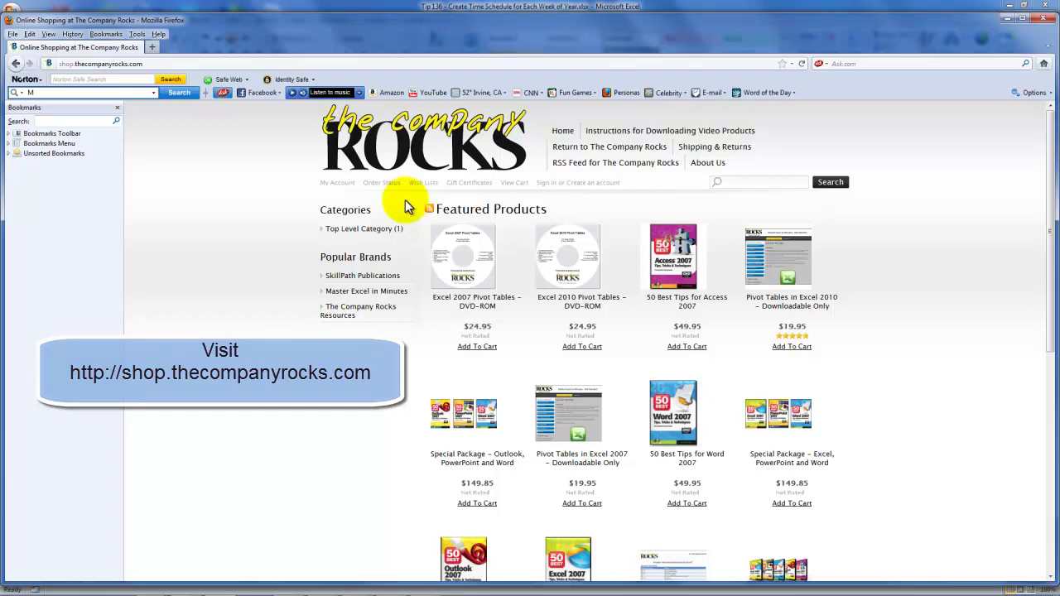
{"action": "left_click", "coordinate": [362, 292]}
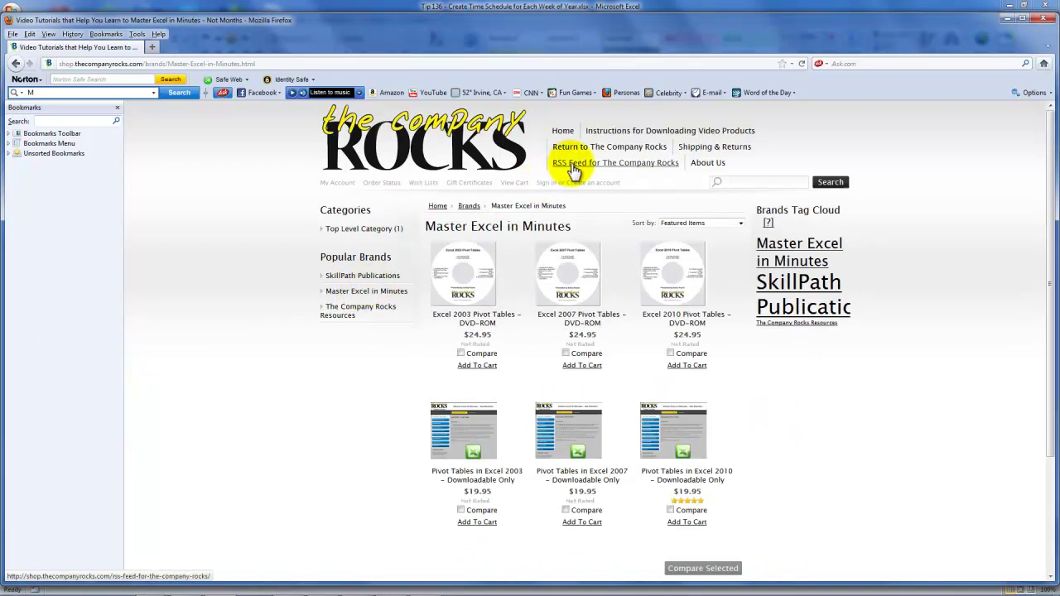
{"action": "left_click", "coordinate": [573, 168]}
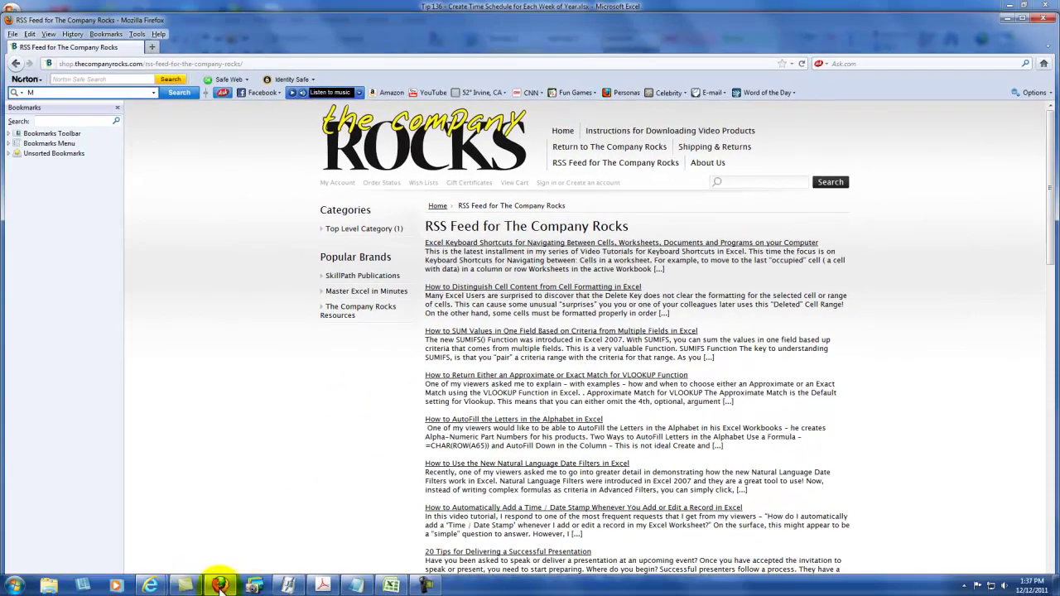
{"action": "left_click", "coordinate": [392, 589]}
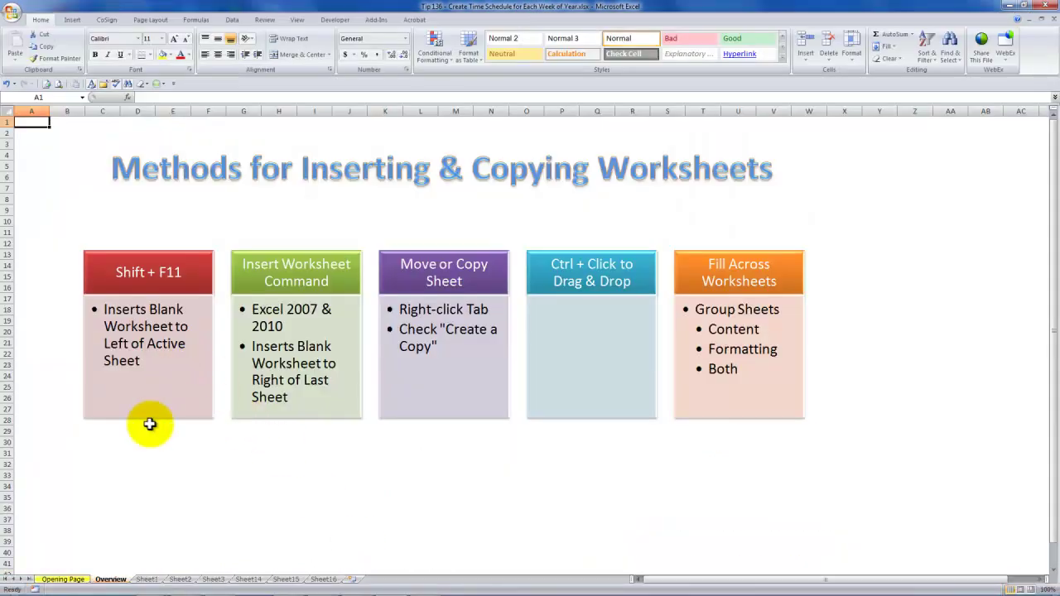